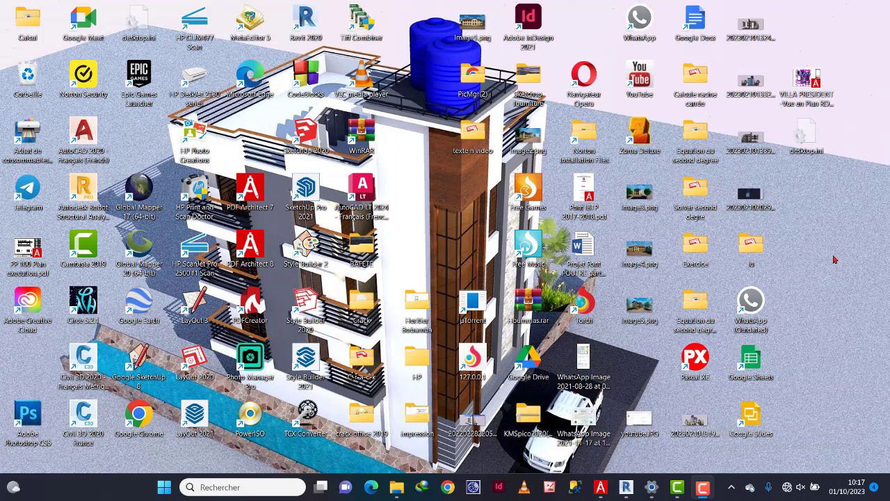
# Step: Switch to Revit and open the Fondation floor plan view of the house project
pyautogui.click(626, 487)
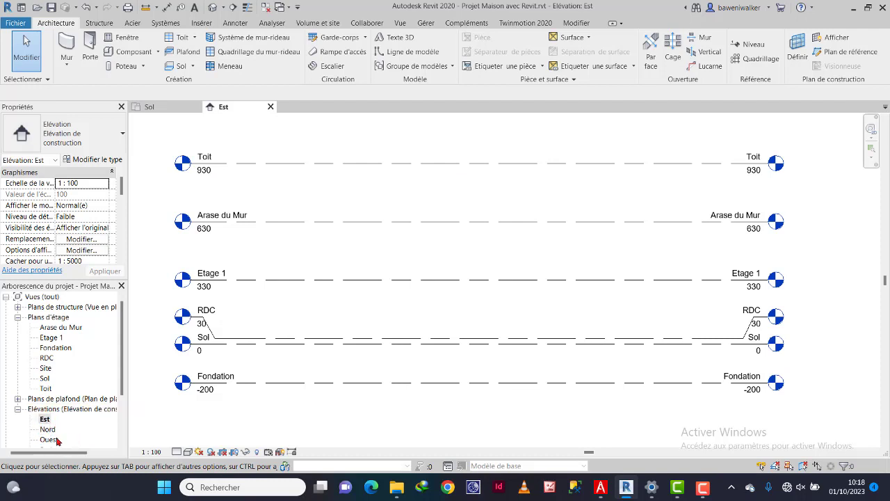
pyautogui.scroll(-1, 67, 418)
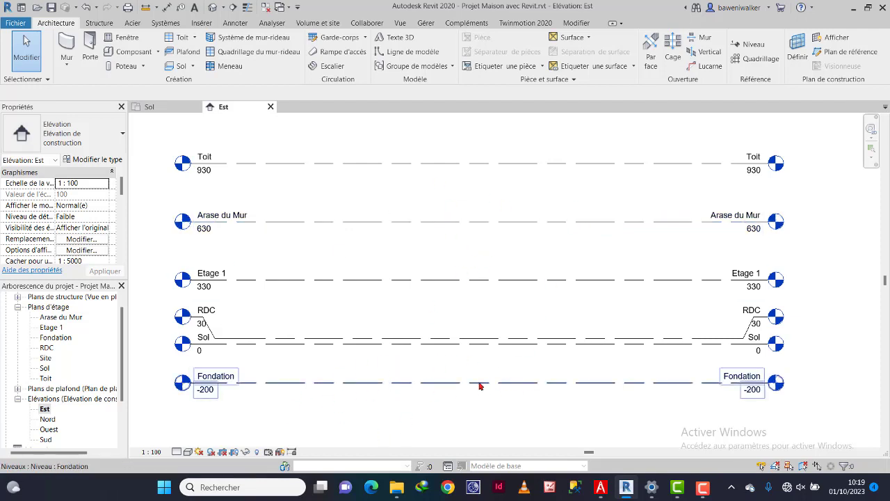
pyautogui.doubleClick(56, 338)
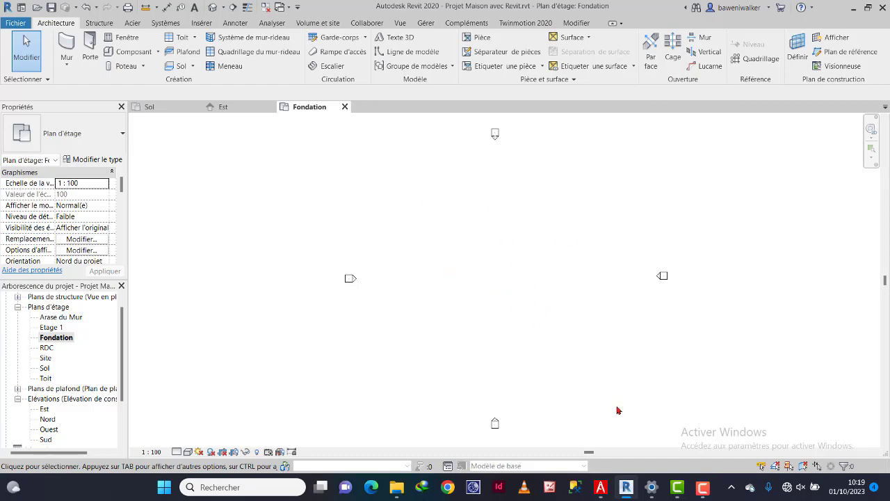
# Step: Switch to PDF Architect, examine the grid layout and spacings in the upper-floor and RDC plans, and return to Revit
pyautogui.click(601, 487)
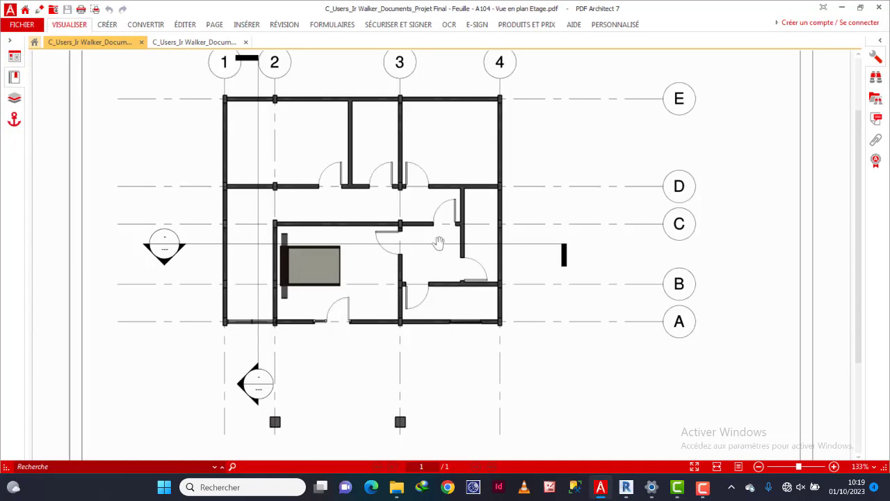
pyautogui.scroll(2, 438, 242)
pyautogui.scroll(-2, 452, 222)
pyautogui.scroll(1, 455, 157)
pyautogui.scroll(-1, 375, 194)
pyautogui.moveTo(608, 496)
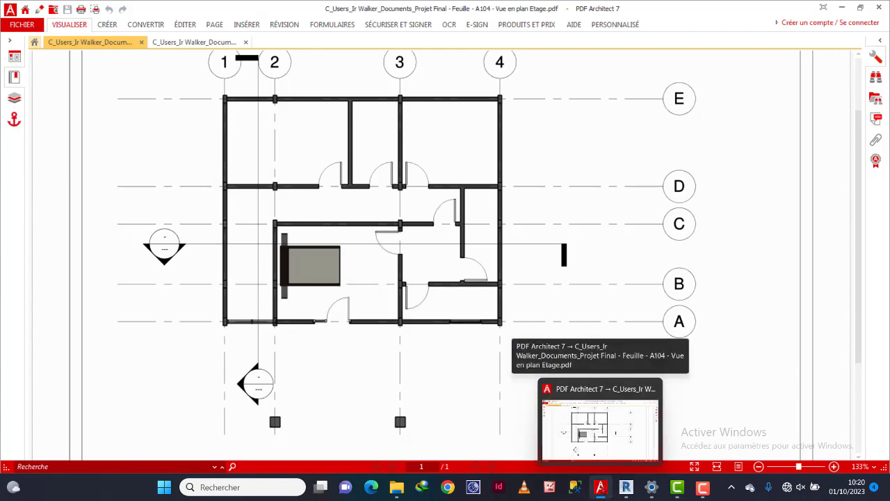
pyautogui.click(183, 42)
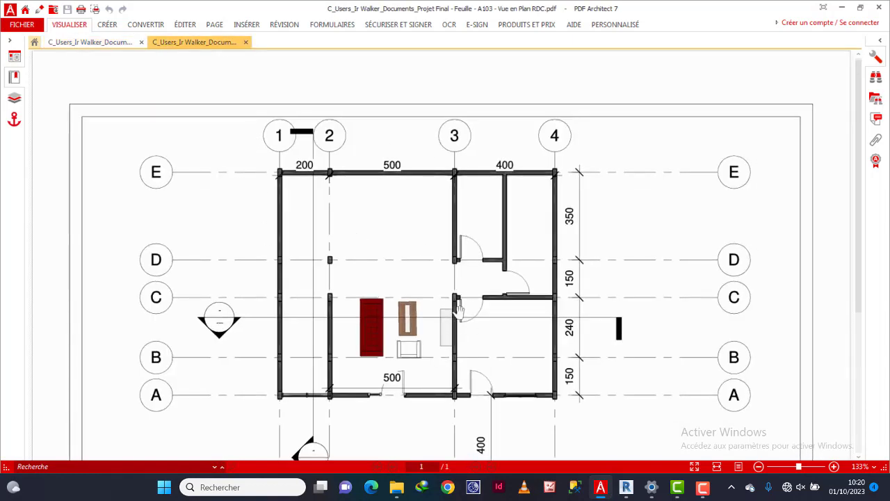
pyautogui.scroll(-1, 459, 311)
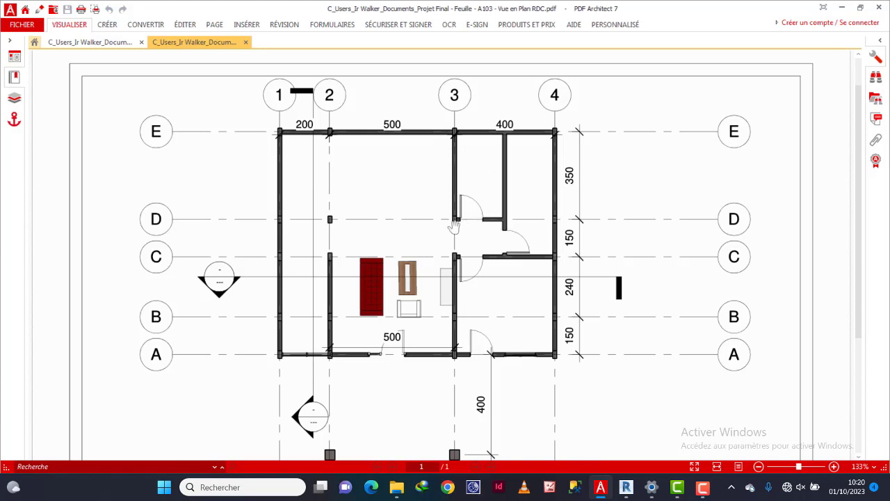
pyautogui.scroll(-1, 512, 311)
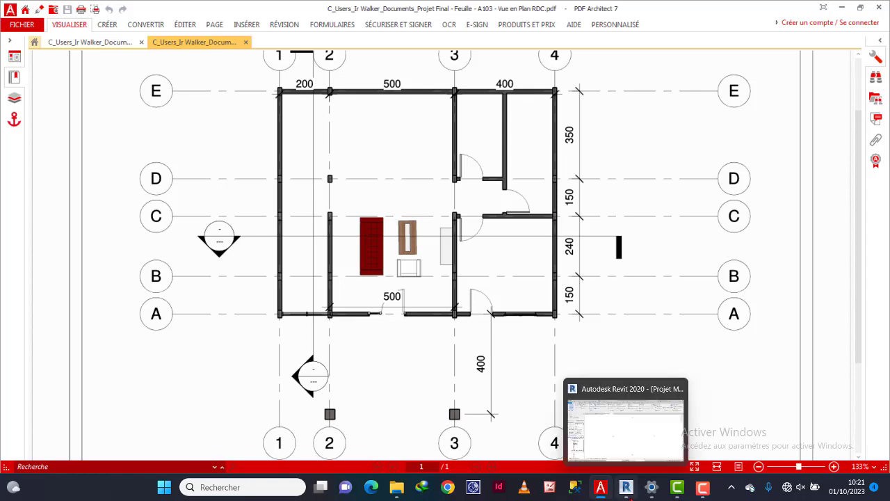
pyautogui.click(626, 489)
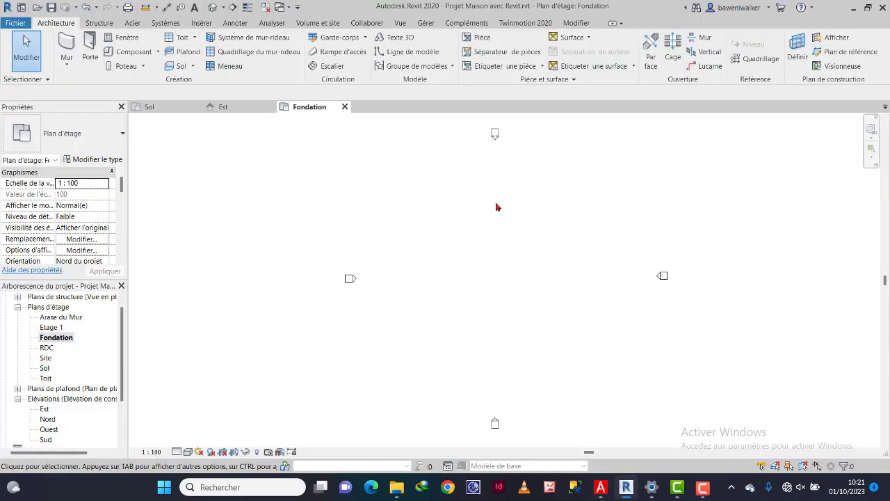
pyautogui.click(747, 62)
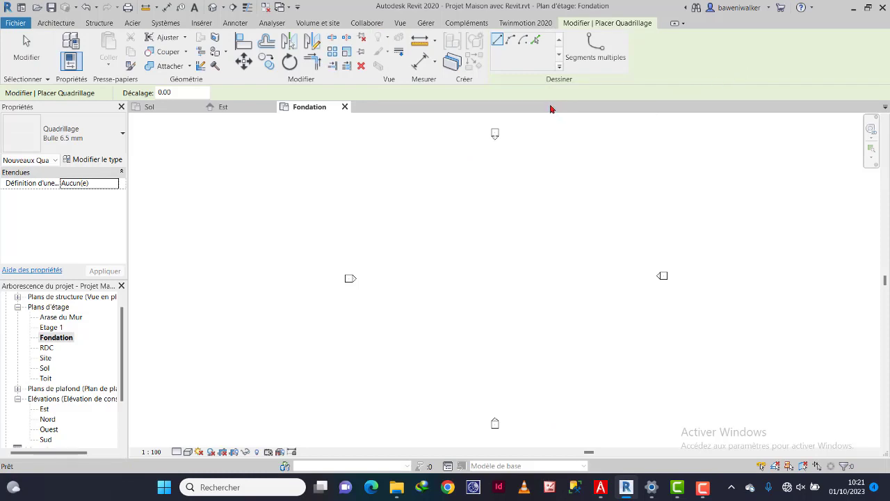
pyautogui.click(47, 22)
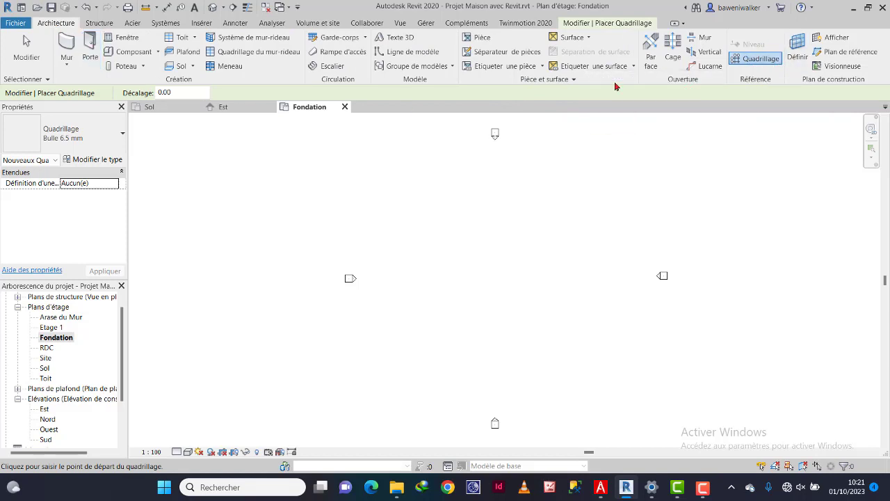
pyautogui.click(27, 50)
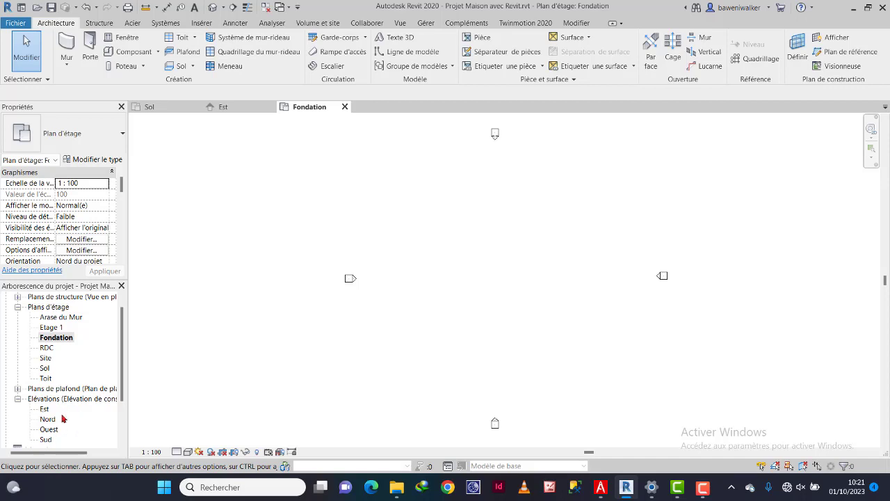
# Step: Start a new grid and turn on the missing plan-view end symbol in the Bulle 6.5 mm type, giving both ends a bubble
pyautogui.click(758, 60)
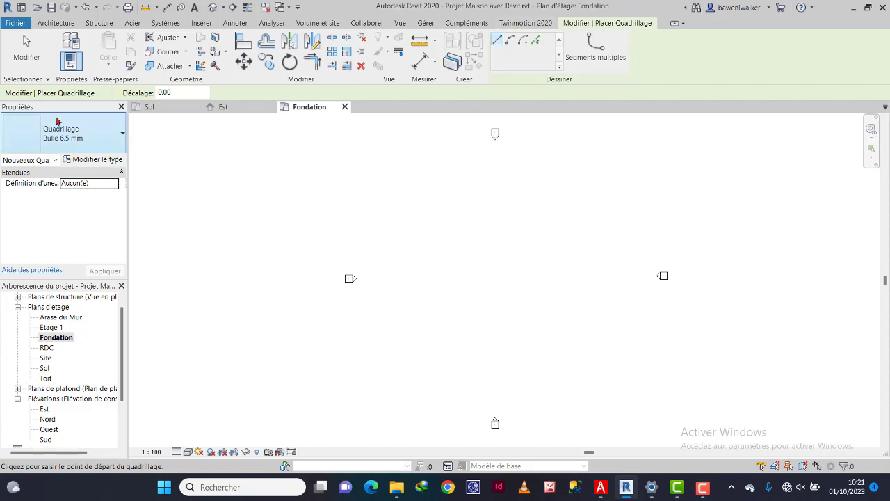
pyautogui.click(92, 160)
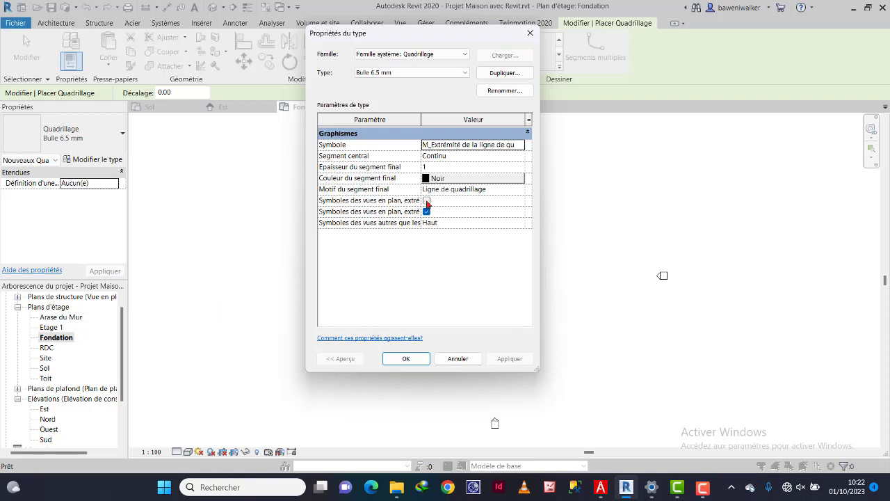
pyautogui.click(427, 201)
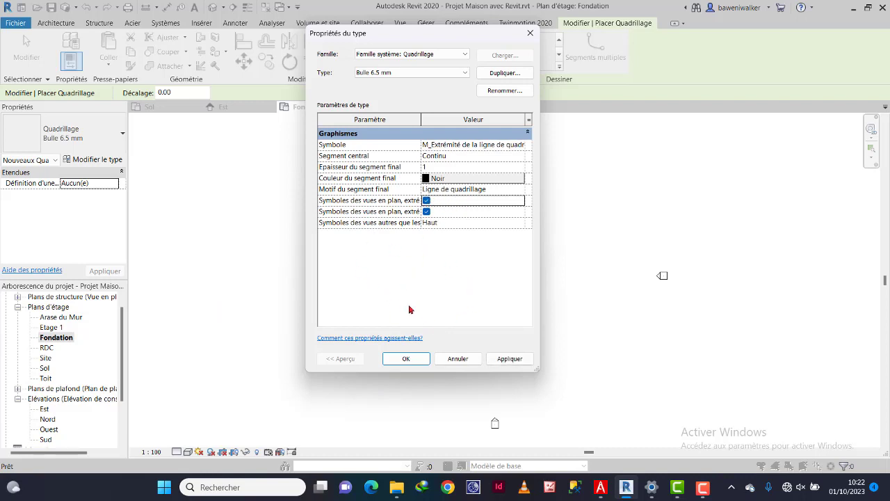
pyautogui.click(406, 359)
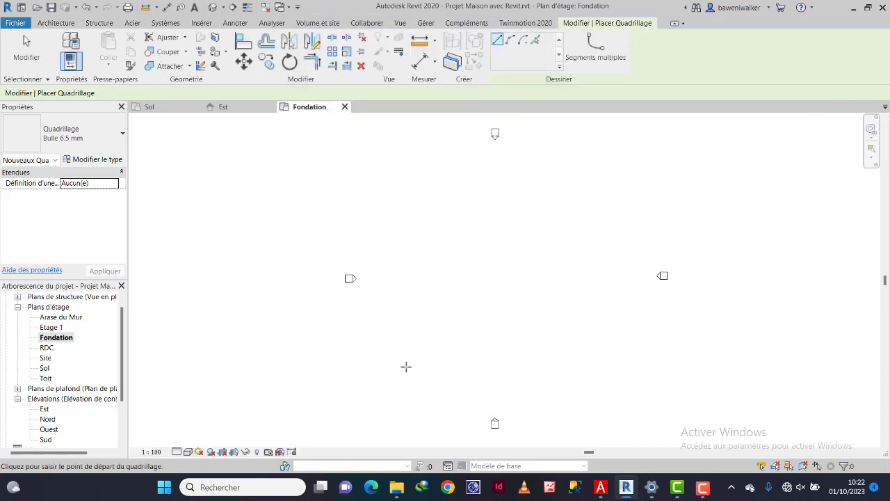
# Step: Draw the first vertical grid line in the left part of the area between the elevation markers, and inspect its bubbles
pyautogui.click(410, 405)
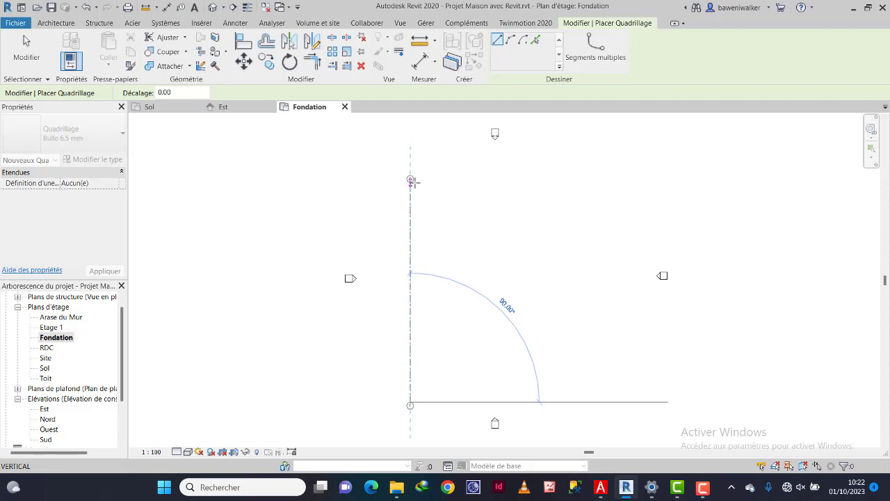
pyautogui.click(411, 174)
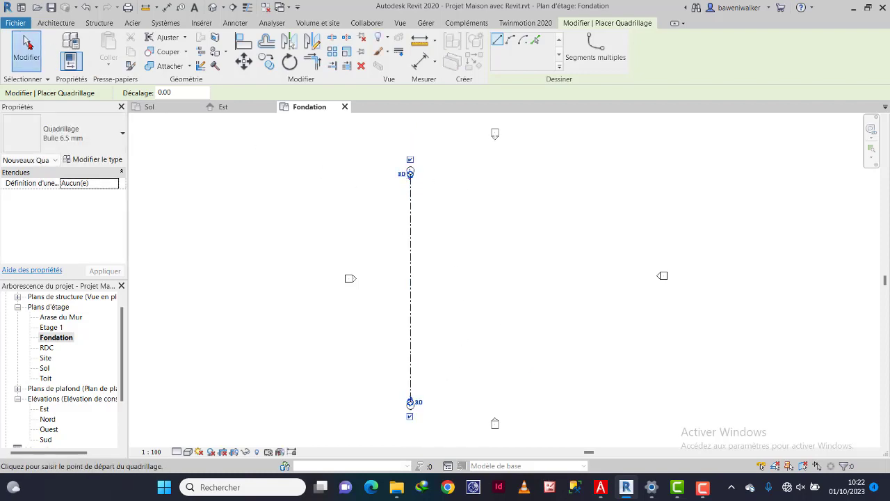
pyautogui.click(27, 50)
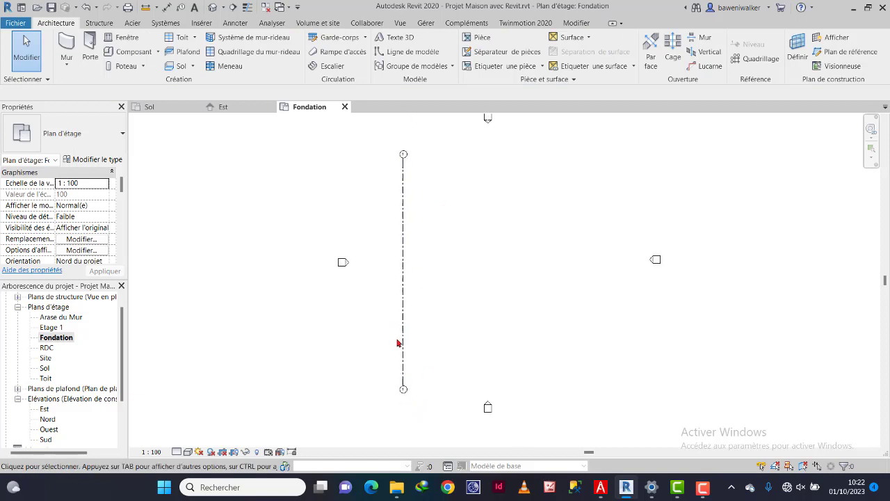
pyautogui.scroll(-1, 402, 342)
pyautogui.scroll(3, 406, 382)
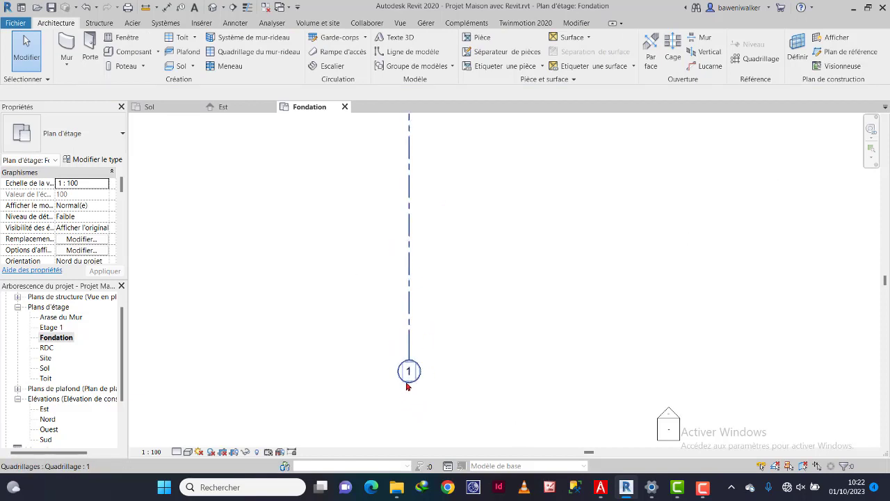
pyautogui.scroll(-5, 404, 379)
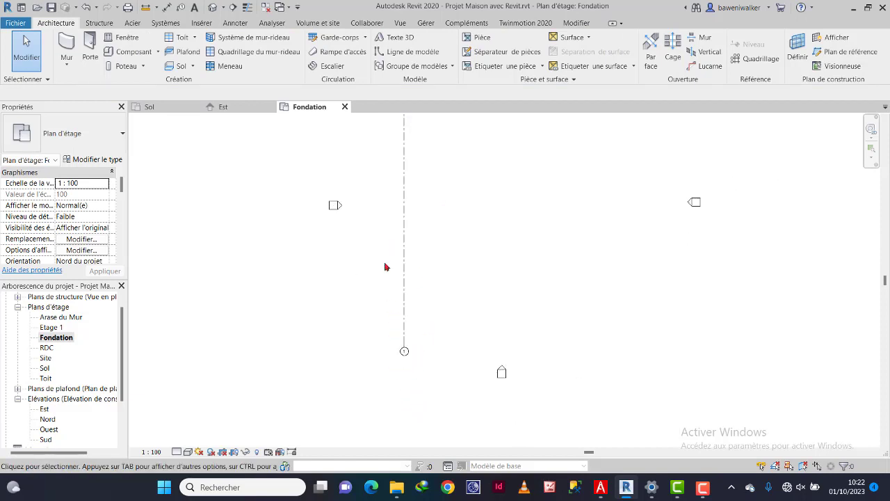
pyautogui.scroll(2, 405, 198)
pyautogui.moveTo(419, 257); pyautogui.dragTo(395, 234, button='middle')
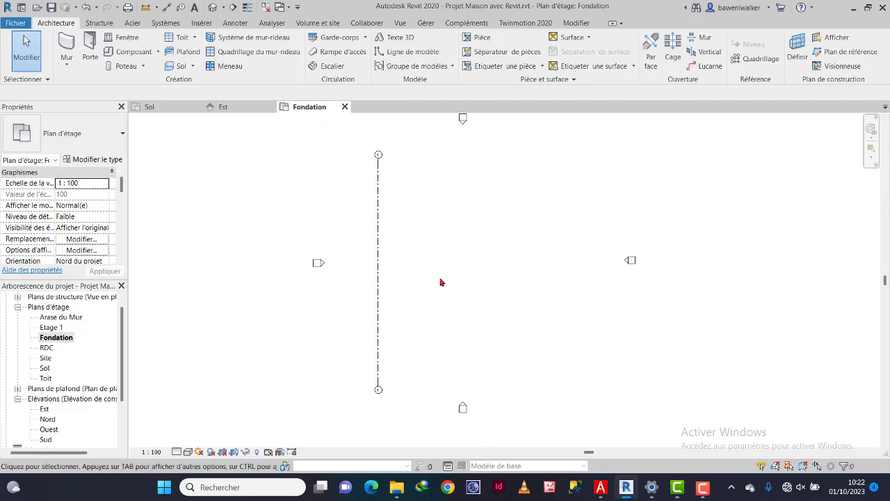
# Step: Consult the PDF plan for the spacing and create the second vertical grid line at a 200 offset to the right of grid 1
pyautogui.click(626, 487)
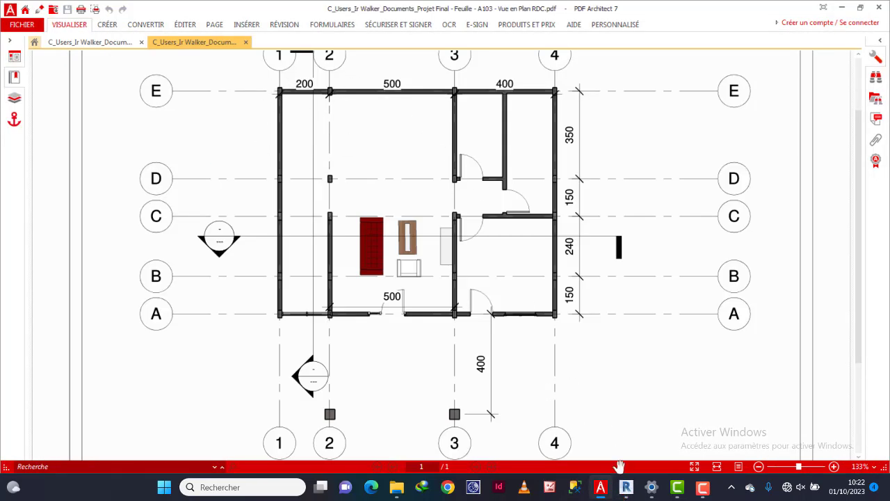
pyautogui.click(626, 487)
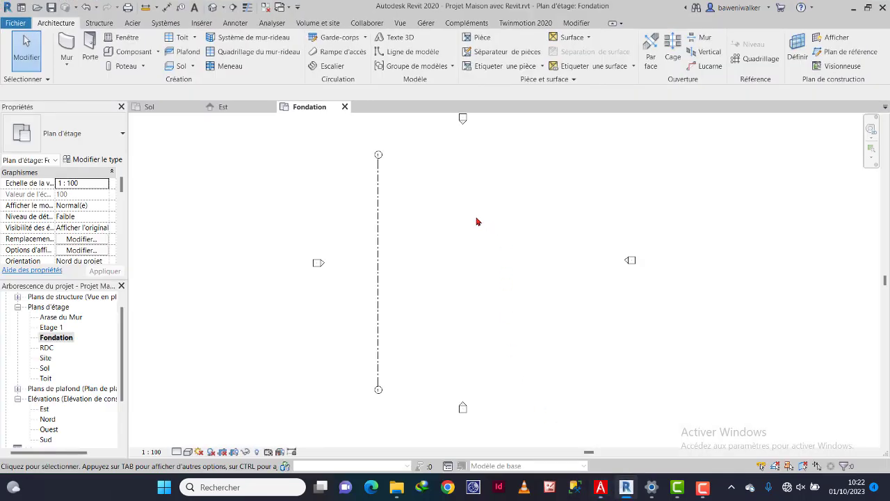
pyautogui.click(757, 59)
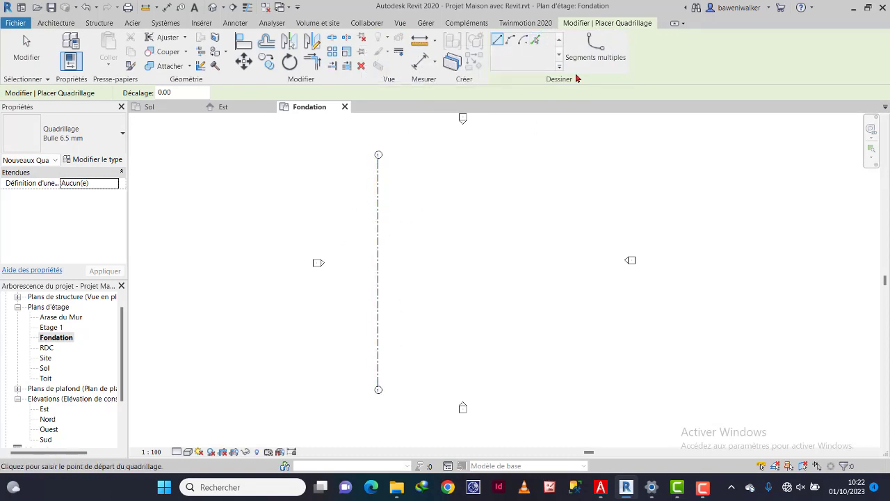
pyautogui.click(535, 41)
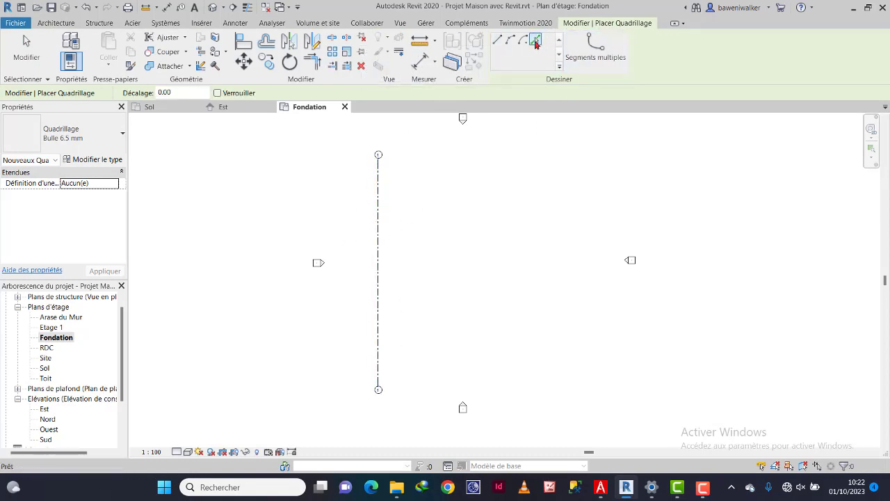
pyautogui.doubleClick(162, 92)
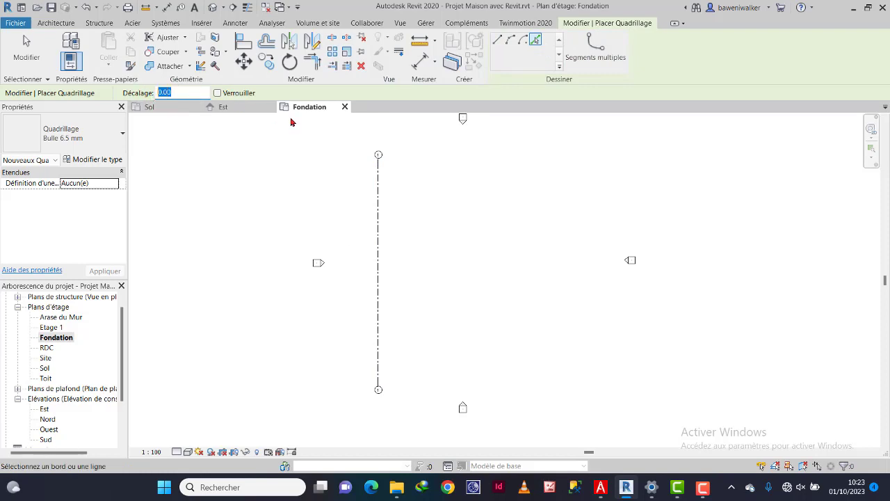
pyautogui.write('2')
pyautogui.press('Return')
pyautogui.click(380, 249)
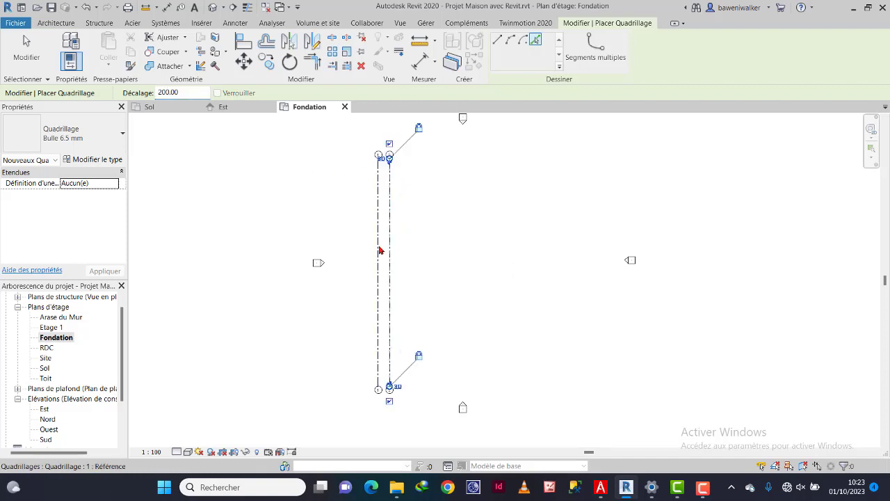
pyautogui.scroll(2, 390, 155)
pyautogui.scroll(1, 393, 159)
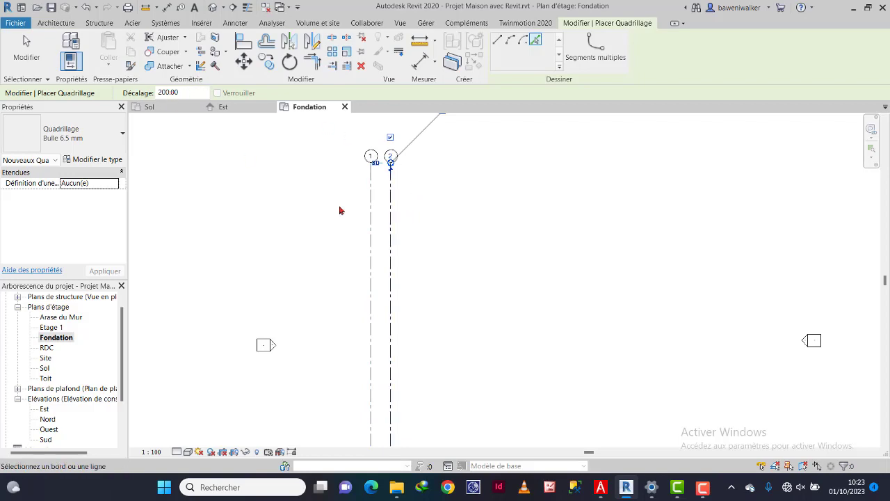
# Step: Check the spacing in the PDF plan and create the third vertical grid line at a 500 offset to the right of grid 2
pyautogui.click(626, 488)
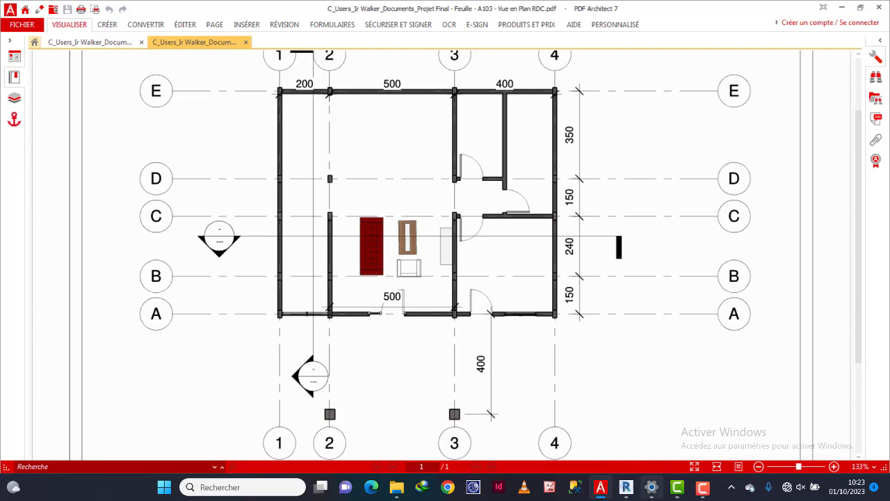
pyautogui.click(626, 487)
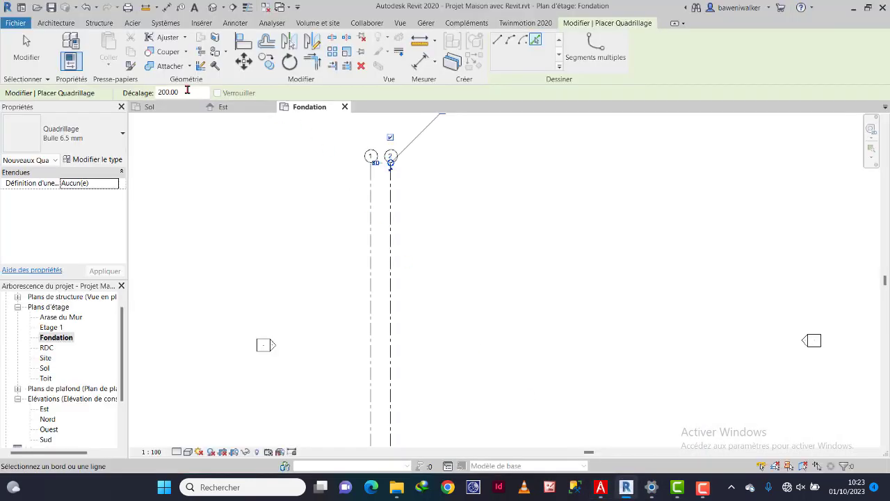
pyautogui.moveTo(187, 91); pyautogui.dragTo(146, 91)
pyautogui.write('500')
pyautogui.click(394, 275)
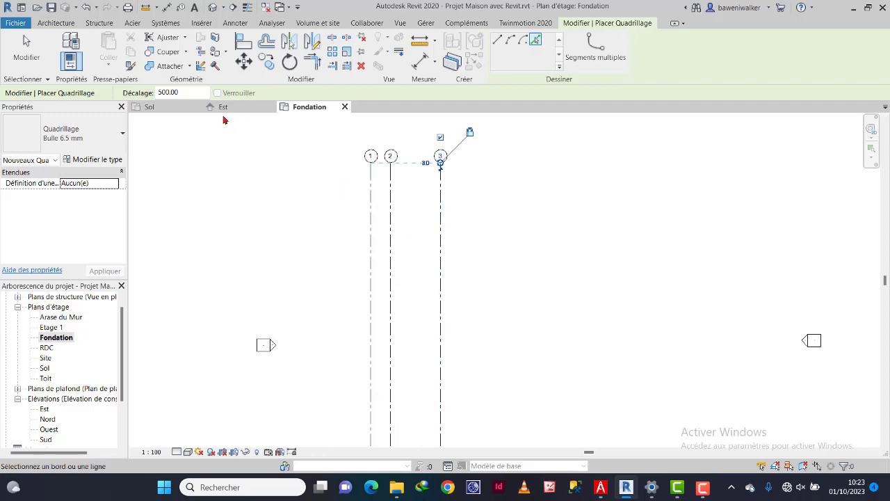
# Step: Check the spacing in the PDF plan and create the fourth vertical grid line at a 400 offset to the right of grid 3
pyautogui.click(627, 492)
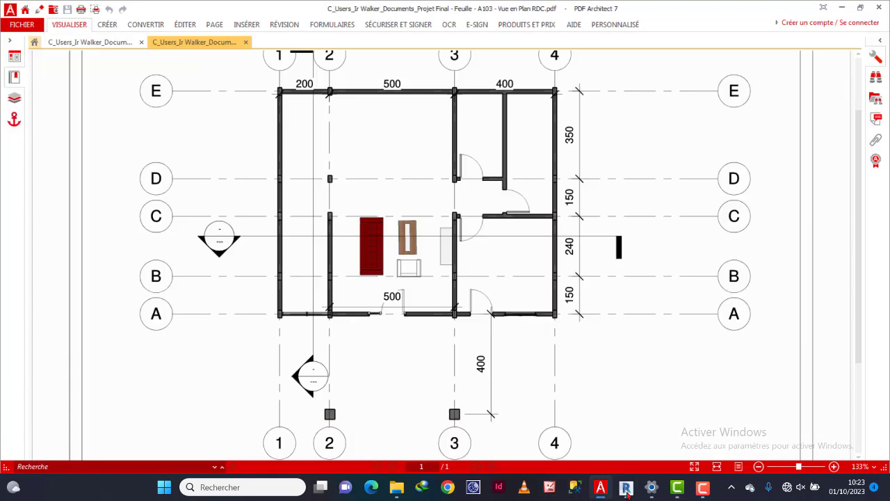
pyautogui.click(627, 491)
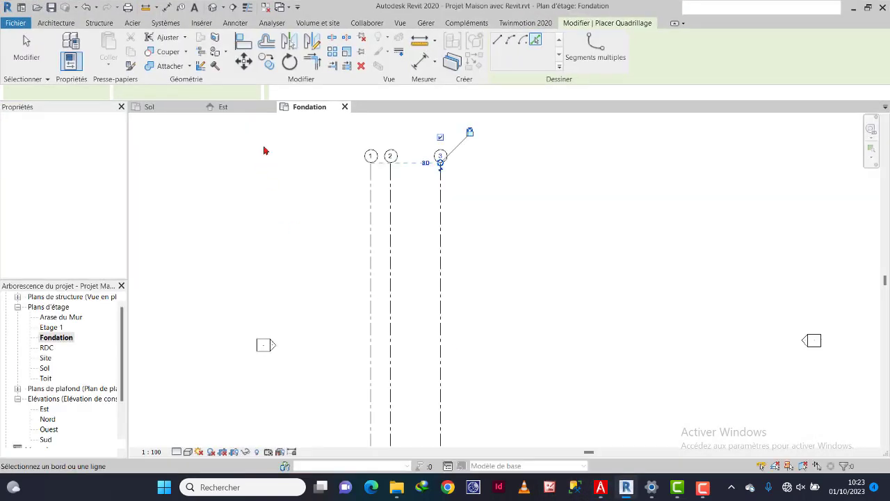
pyautogui.doubleClick(188, 92)
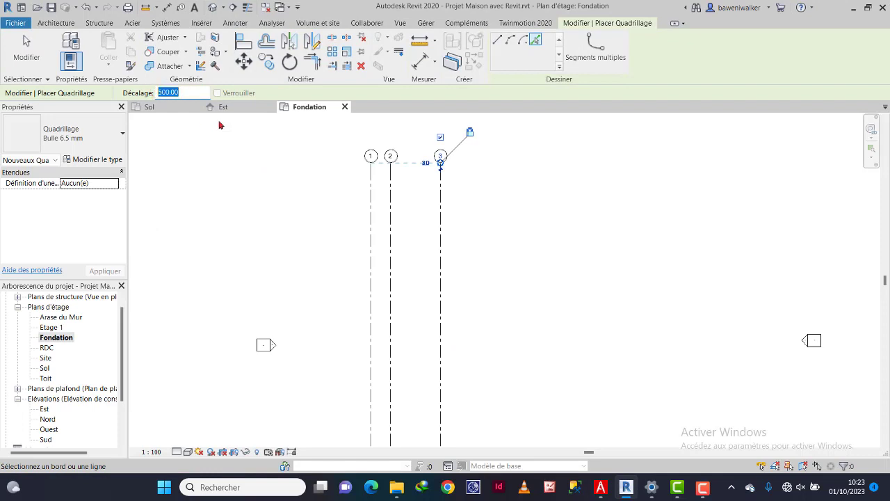
pyautogui.write('40')
pyautogui.click(445, 269)
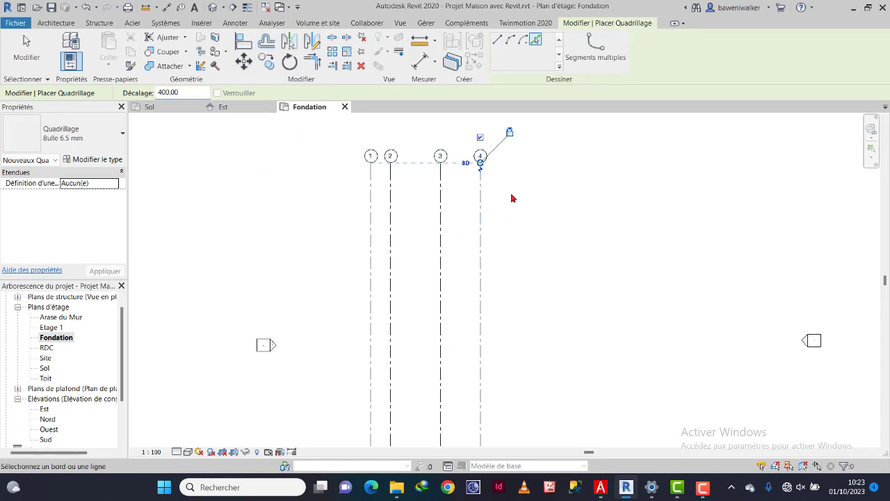
pyautogui.scroll(-2, 513, 171)
pyautogui.scroll(-2, 547, 201)
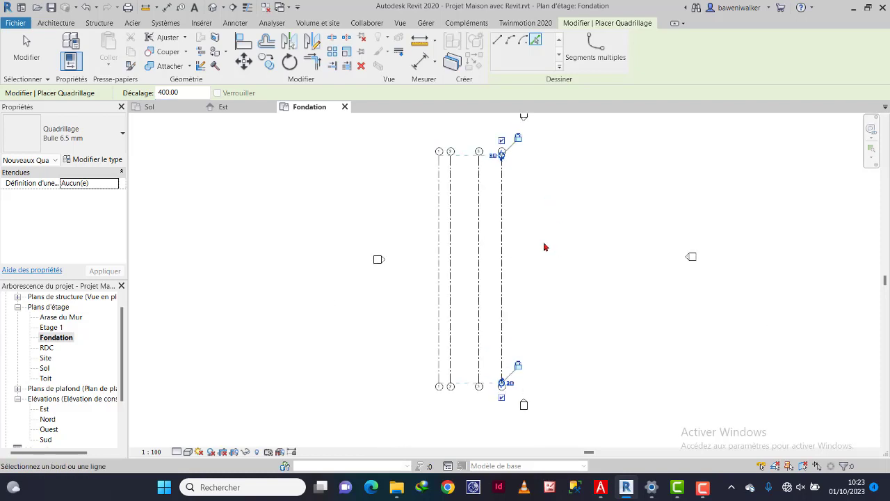
pyautogui.click(27, 52)
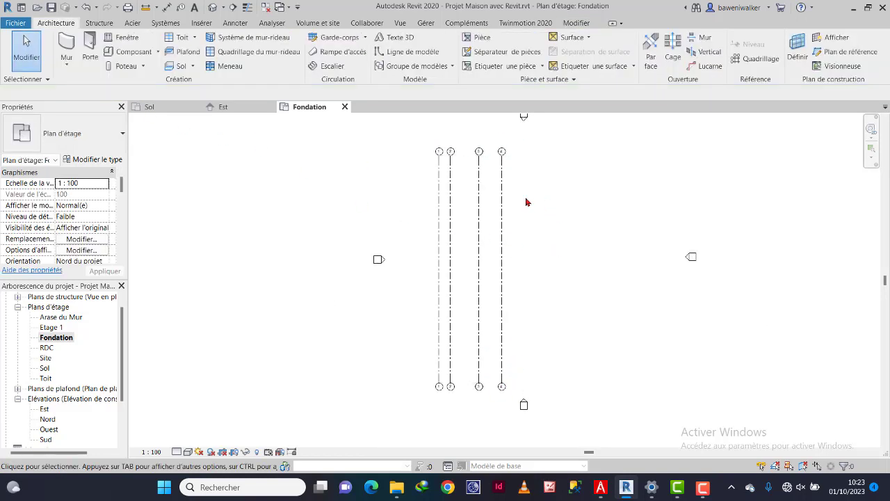
# Step: Select grid 2 and try setting its distance from grid 1 to 300 through the temporary dimension
pyautogui.scroll(1, 526, 201)
pyautogui.scroll(1, 465, 229)
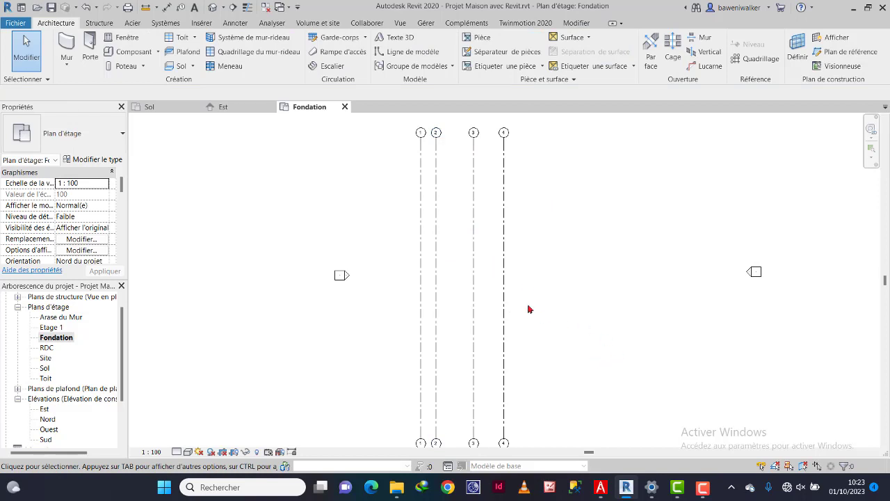
pyautogui.moveTo(443, 244); pyautogui.dragTo(412, 191, button='middle')
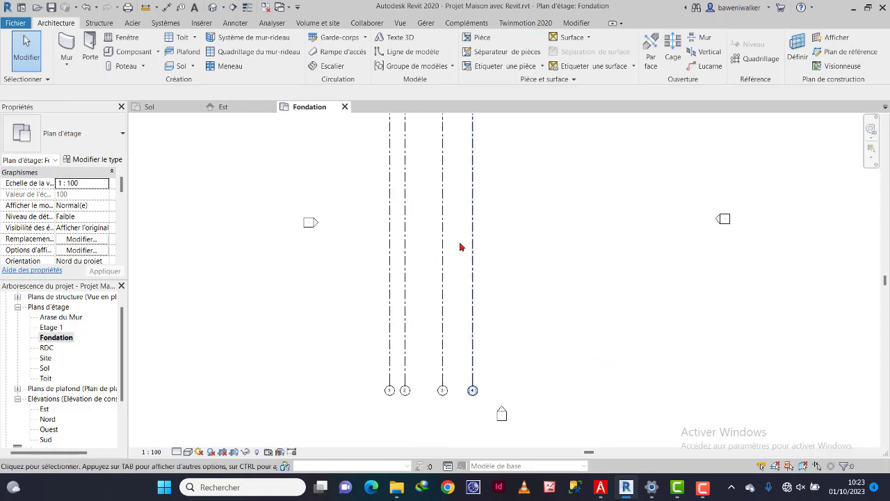
pyautogui.click(406, 335)
pyautogui.scroll(2, 408, 332)
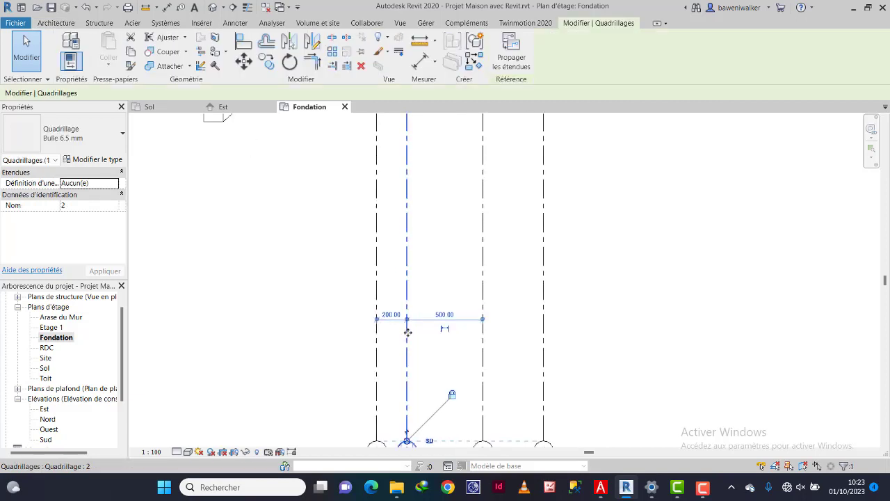
pyautogui.scroll(1, 407, 333)
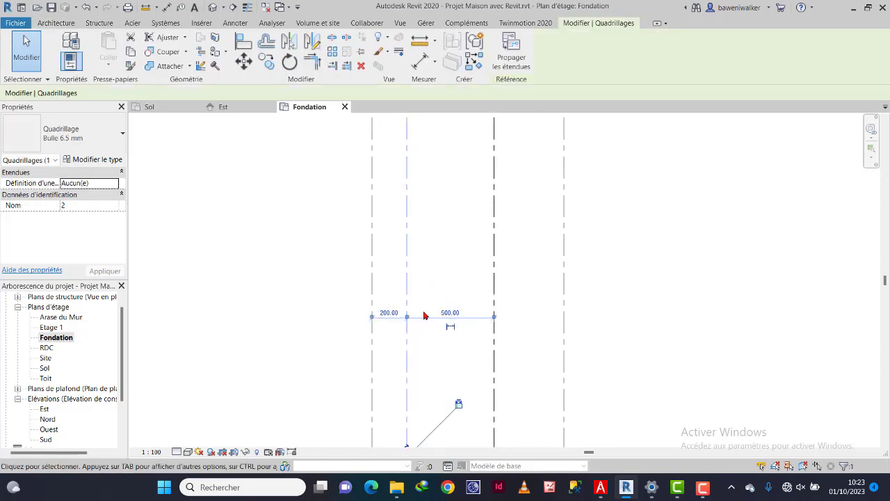
pyautogui.scroll(2, 389, 316)
pyautogui.click(391, 316)
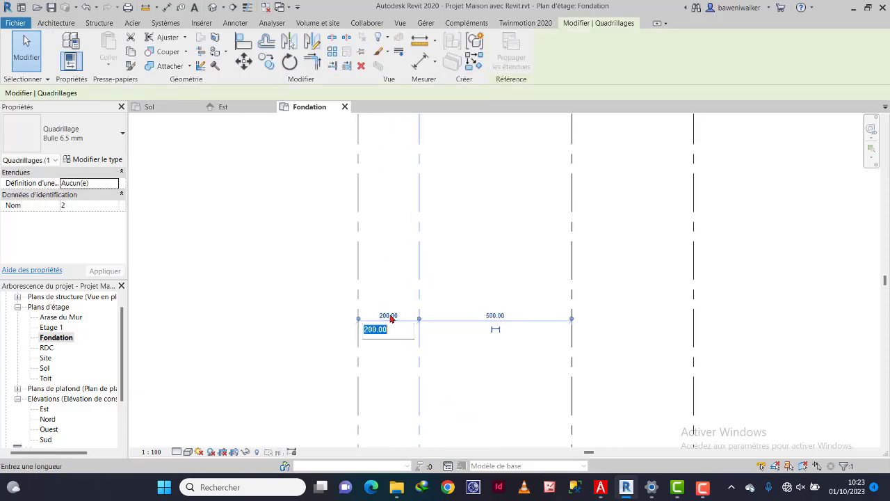
pyautogui.write('3')
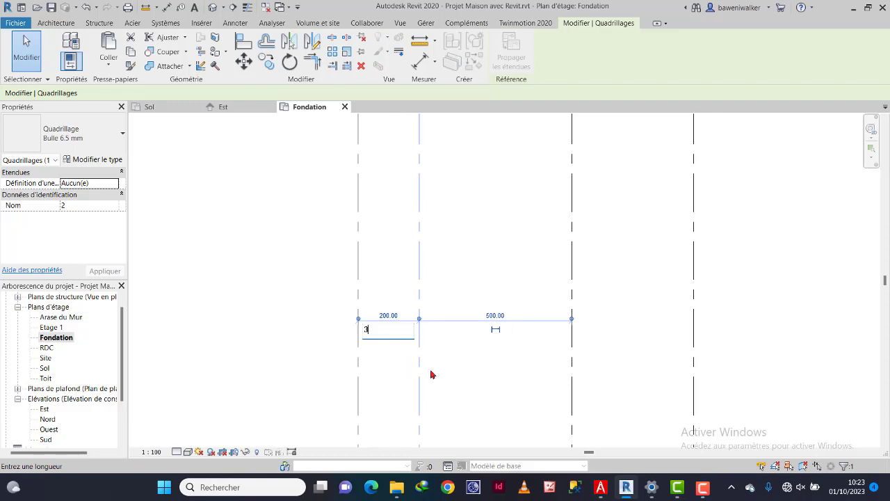
pyautogui.press('Return')
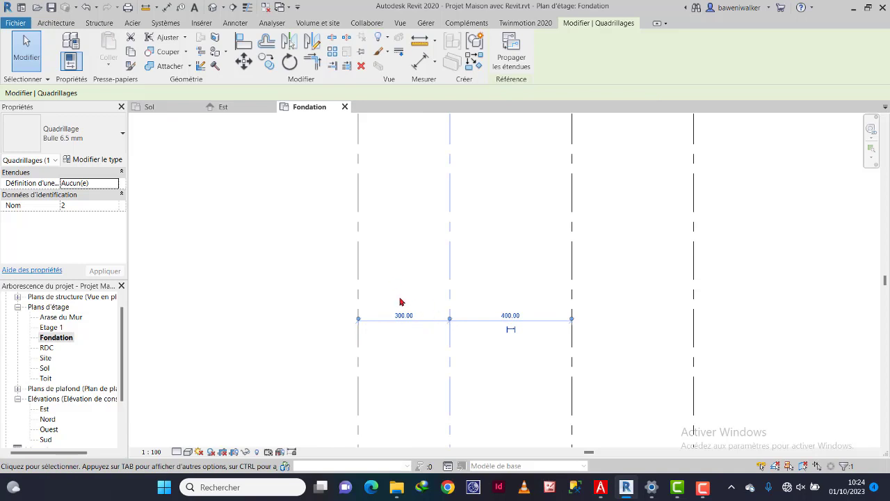
# Step: Set the distance between grids 1 and 2 to 200 and deselect the grid line
pyautogui.click(413, 316)
pyautogui.write('2')
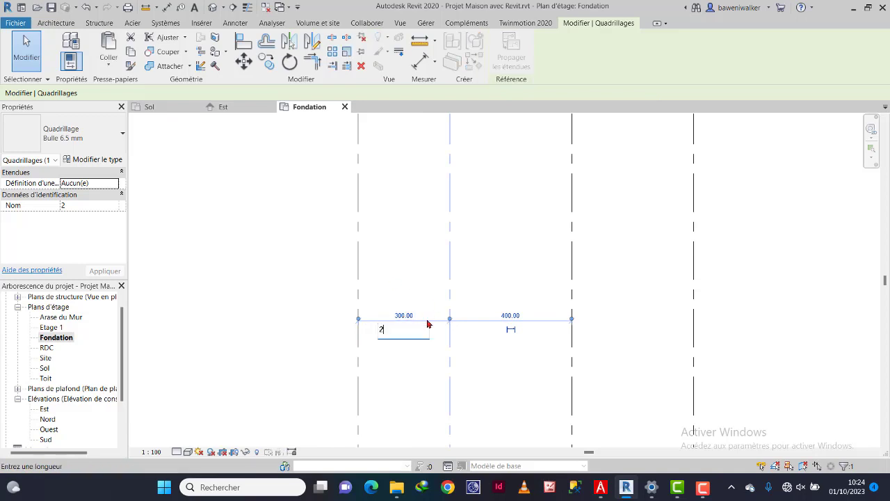
pyautogui.write('00')
pyautogui.press('Return')
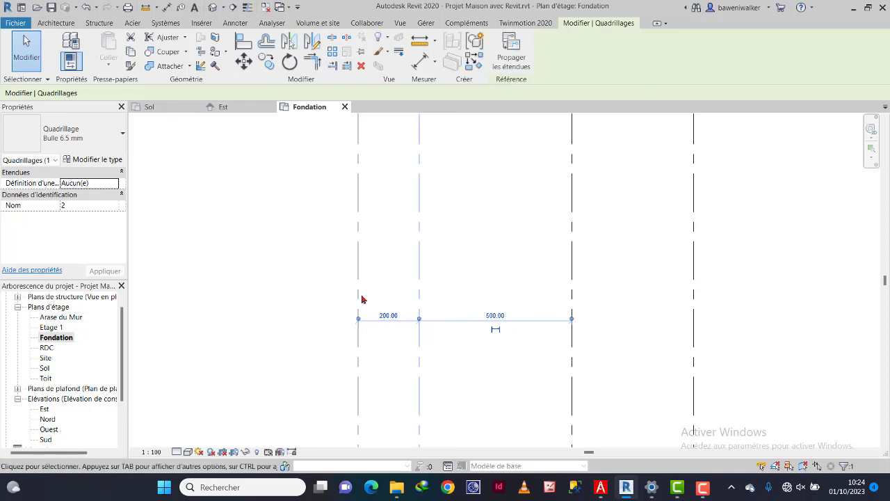
pyautogui.click(320, 284)
# Step: Save the project with the four vertical grid lines in place
pyautogui.scroll(-2, 428, 273)
pyautogui.scroll(-6, 430, 272)
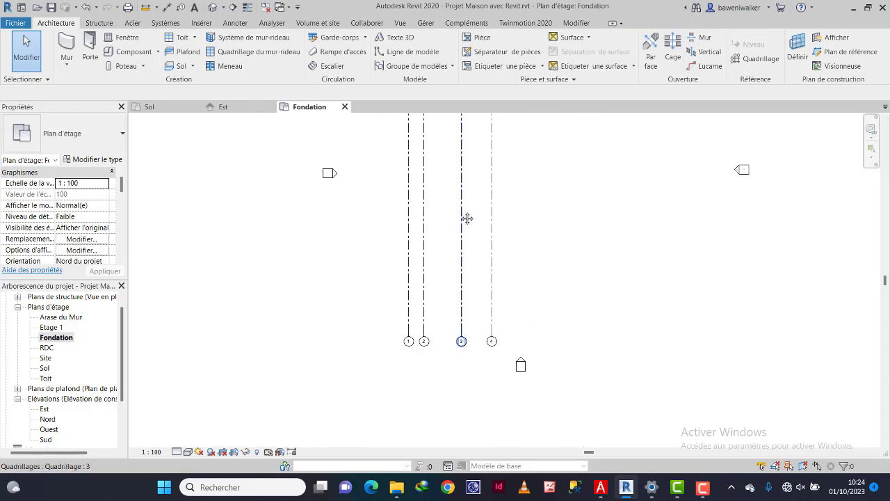
pyautogui.scroll(1, 467, 218)
pyautogui.moveTo(467, 219); pyautogui.dragTo(454, 290, button='middle')
pyautogui.scroll(-3, 440, 272)
pyautogui.scroll(2, 439, 195)
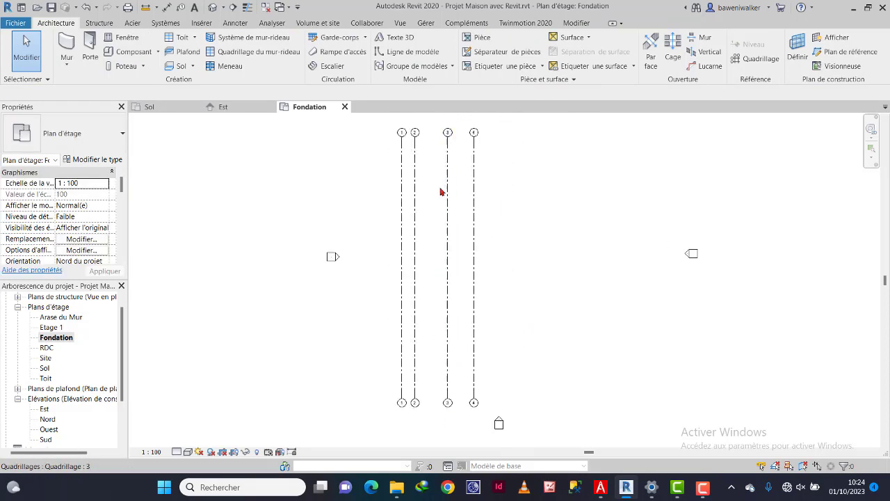
pyautogui.click(439, 206)
pyautogui.click(451, 203)
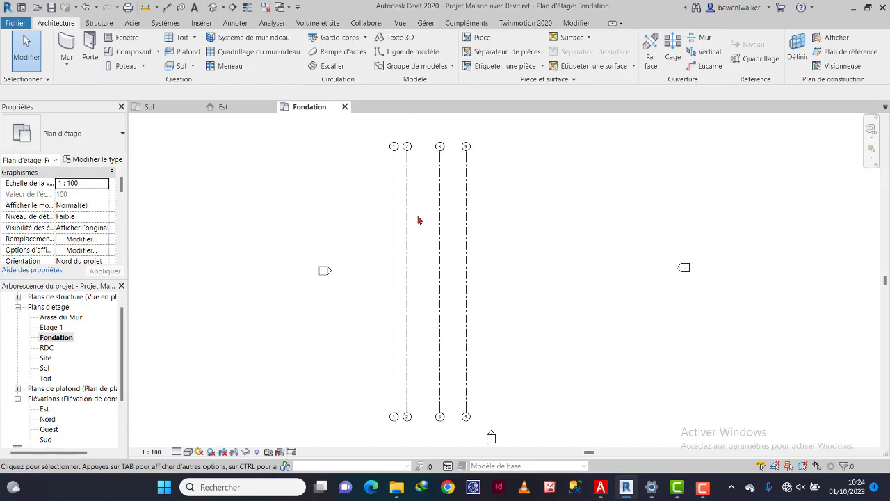
pyautogui.click(53, 8)
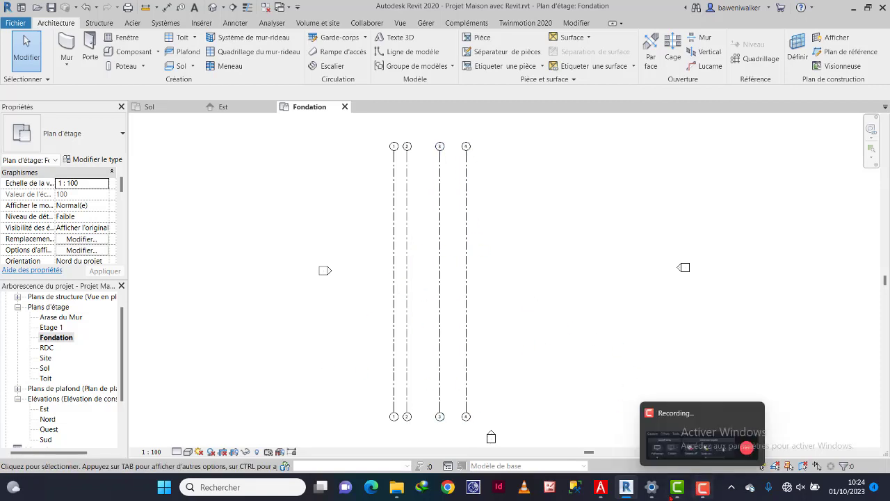
# Step: Consult the PDF plan and draw the first horizontal grid line across all four vertical grids, slightly above their lower bubbles
pyautogui.click(601, 487)
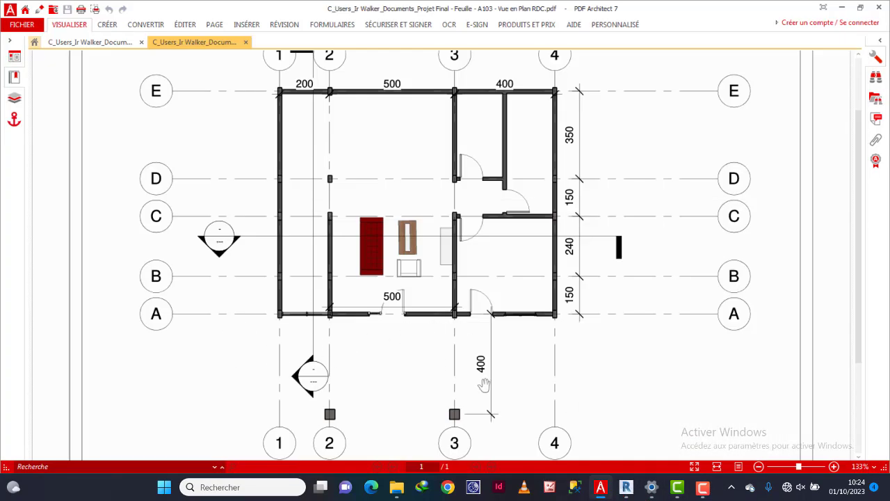
pyautogui.scroll(-3, 487, 348)
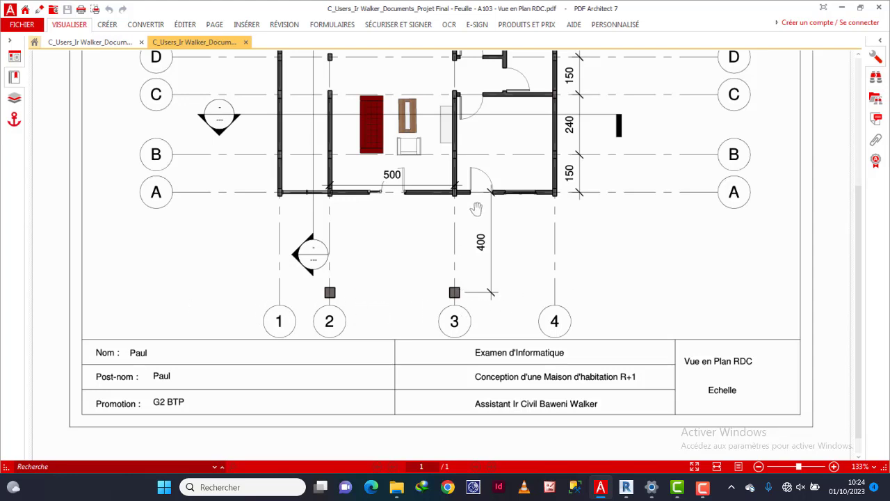
pyautogui.click(626, 487)
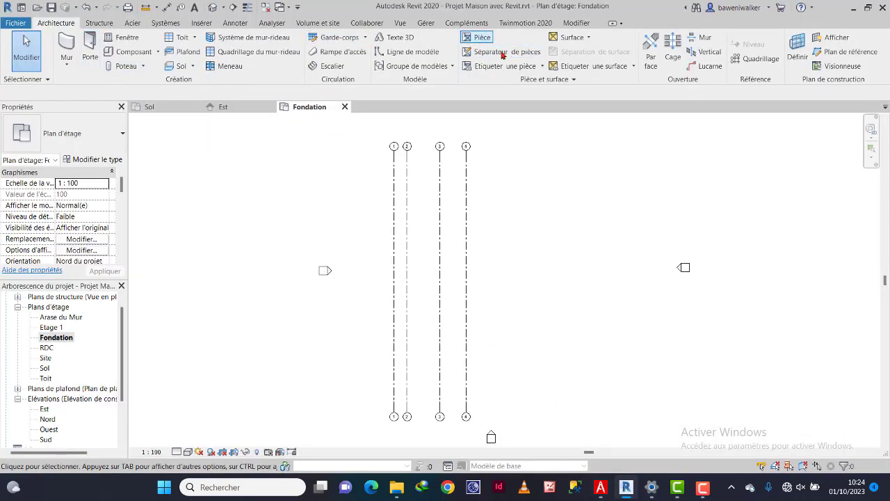
pyautogui.click(752, 59)
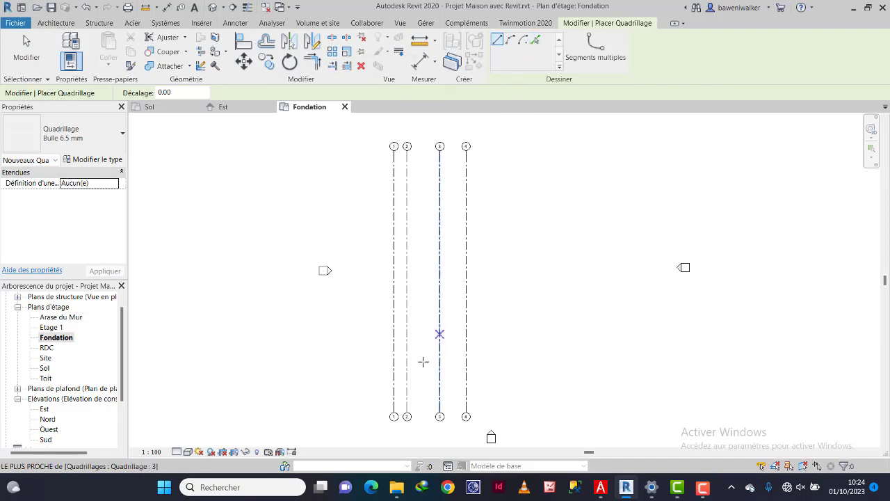
pyautogui.click(363, 380)
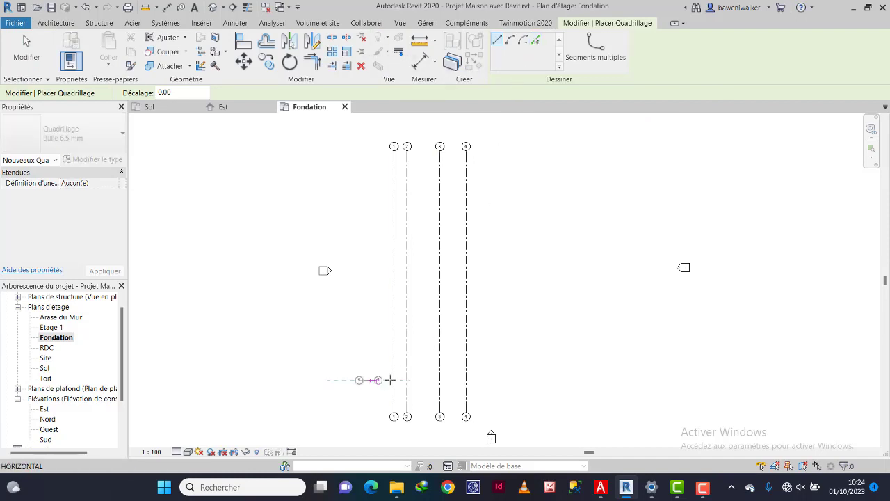
pyautogui.click(498, 379)
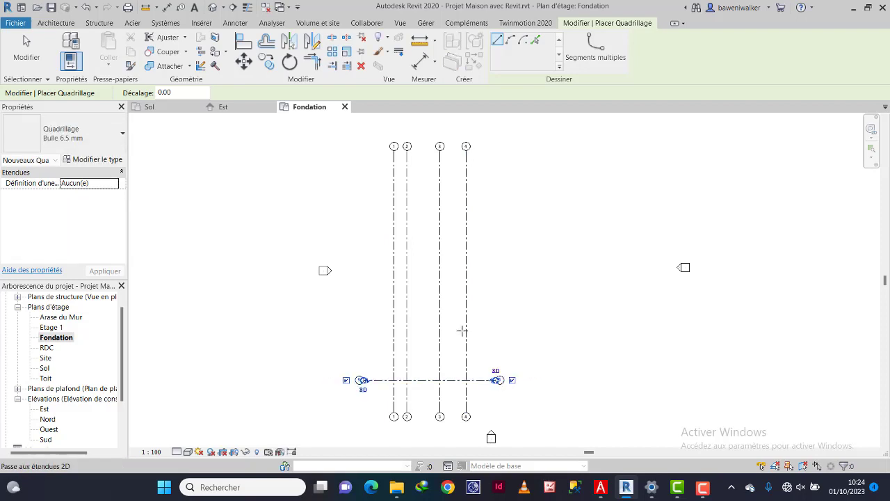
pyautogui.press('Escape')
pyautogui.press('Escape')
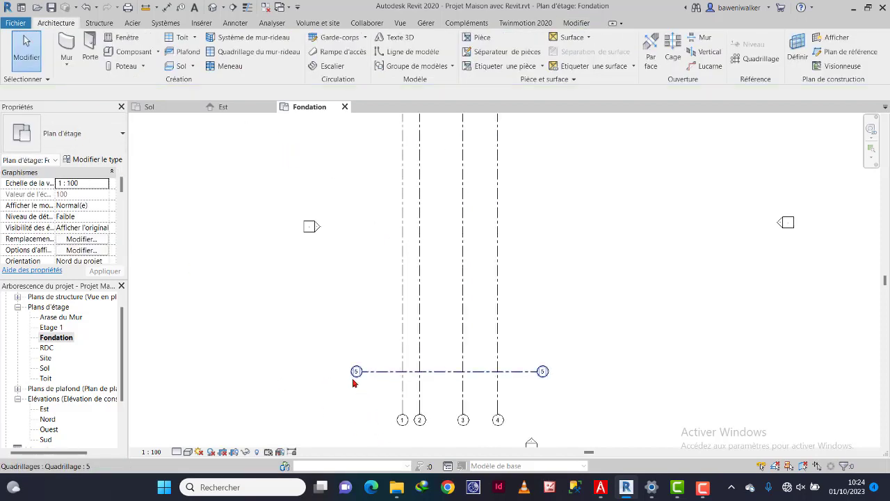
# Step: Rename the horizontal grid line as A through its bubble and deselect it
pyautogui.scroll(5, 354, 378)
pyautogui.click(365, 358)
pyautogui.click(364, 358)
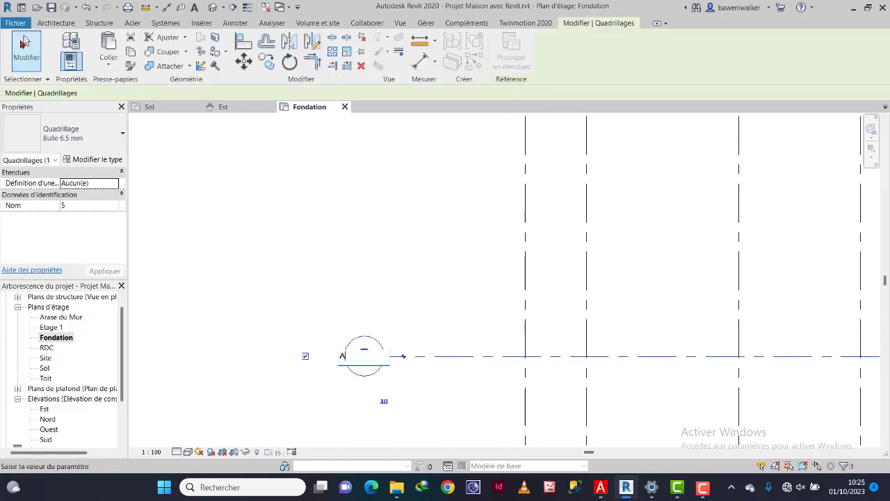
pyautogui.click(438, 350)
pyautogui.click(384, 353)
pyautogui.click(382, 360)
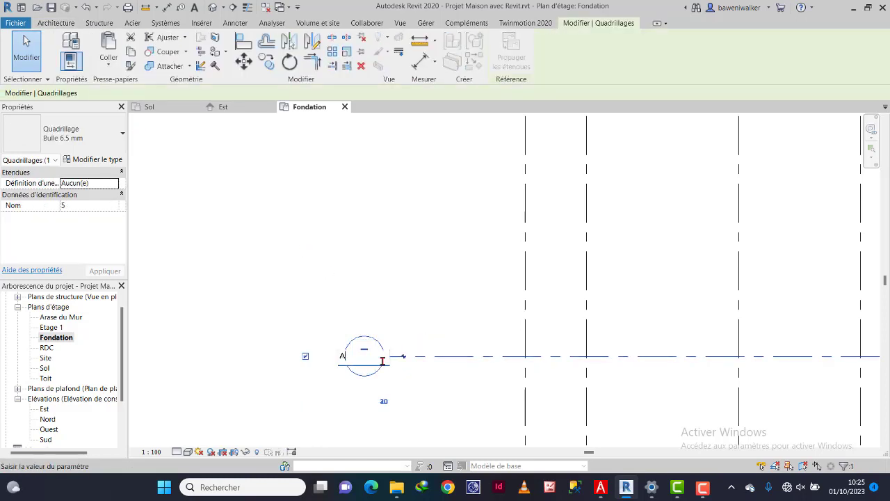
pyautogui.write('A')
pyautogui.press('Return')
pyautogui.scroll(-5, 423, 296)
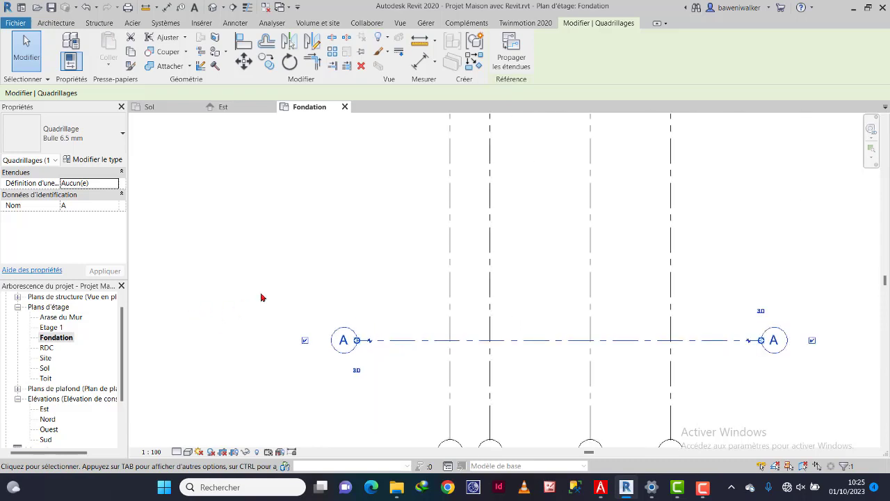
pyautogui.click(621, 261)
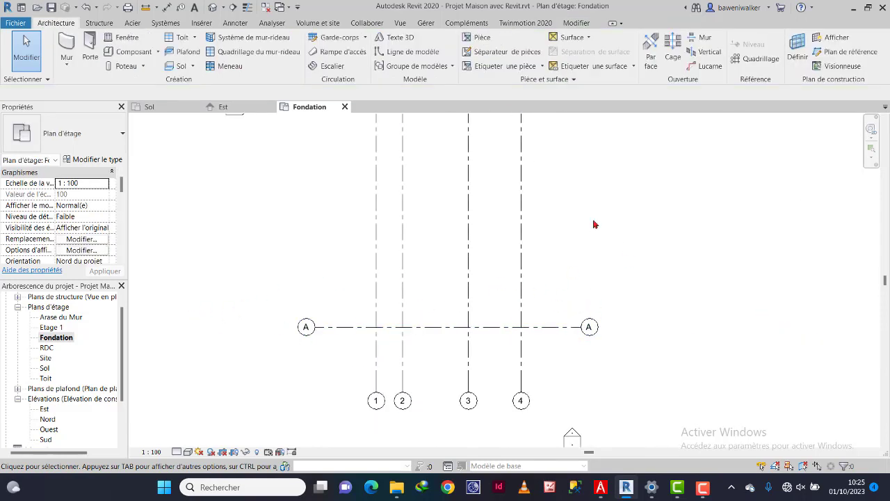
# Step: Check the PDF plan and place a horizontal grid line at a 400 offset above grid A by picking that line
pyautogui.moveTo(599, 234); pyautogui.dragTo(603, 272, button='middle')
pyautogui.scroll(-3, 544, 224)
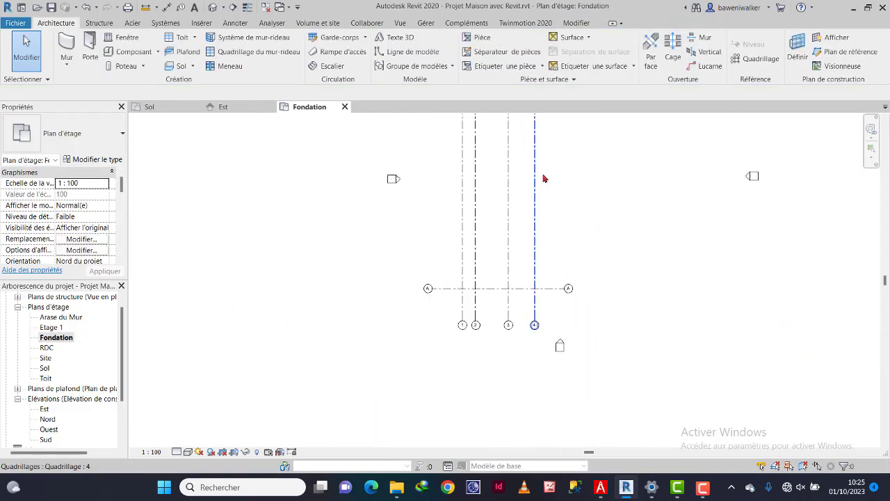
pyautogui.moveTo(544, 224); pyautogui.dragTo(521, 253, button='middle')
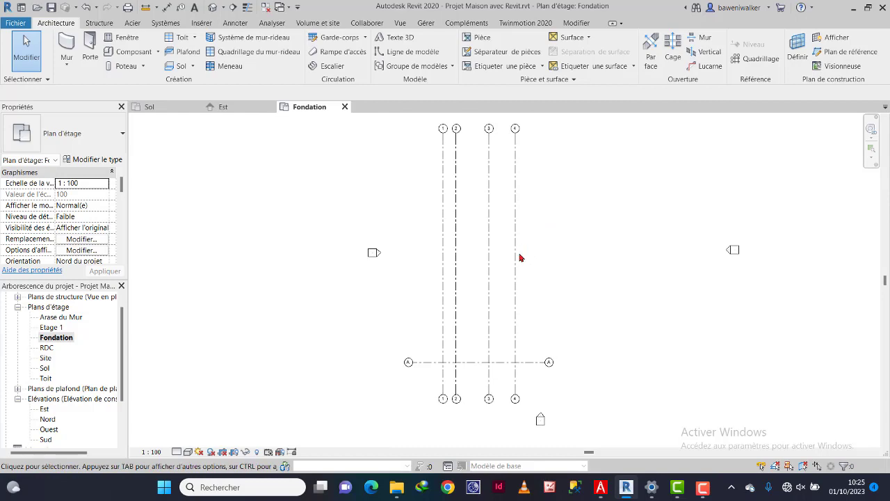
pyautogui.click(625, 488)
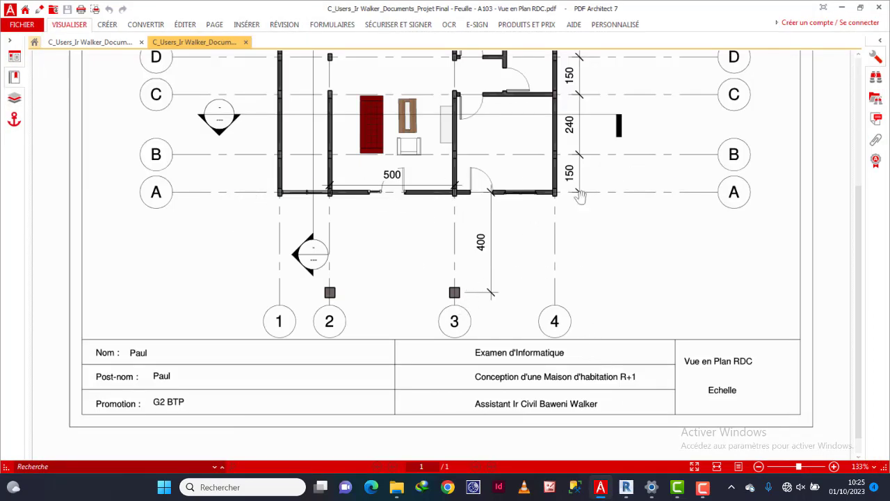
pyautogui.click(624, 490)
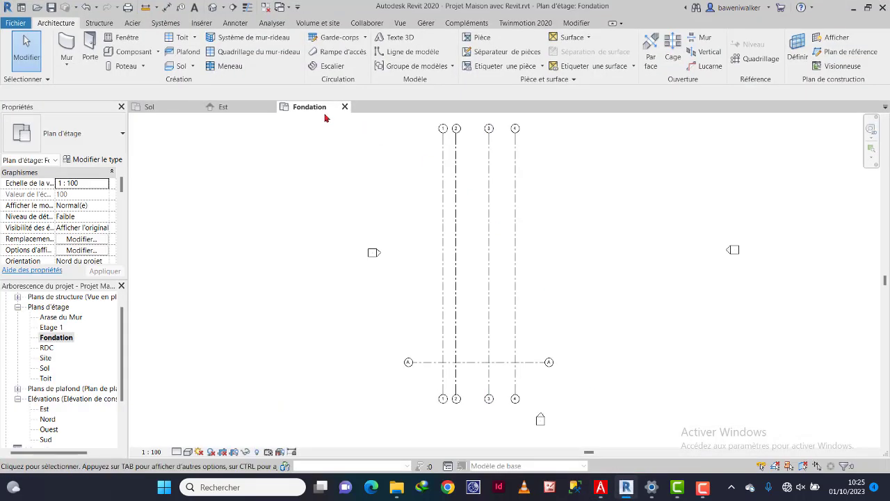
pyautogui.click(755, 58)
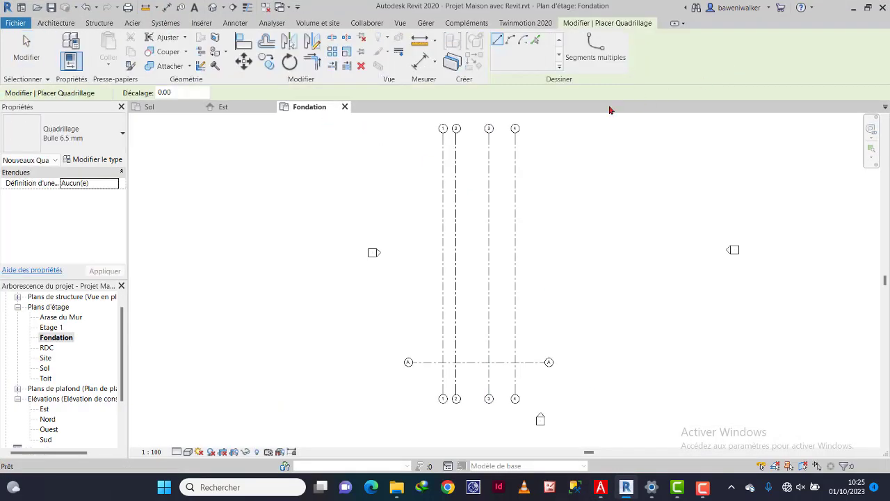
pyautogui.click(178, 91)
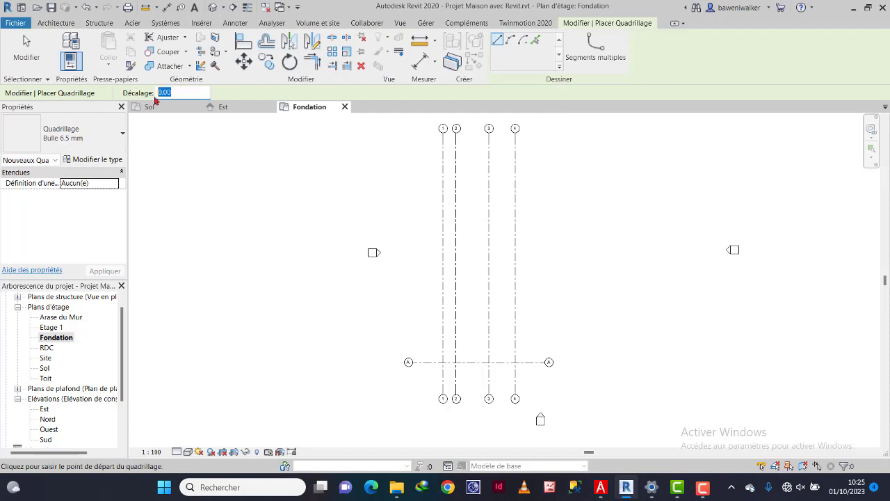
pyautogui.write('400')
pyautogui.click(535, 42)
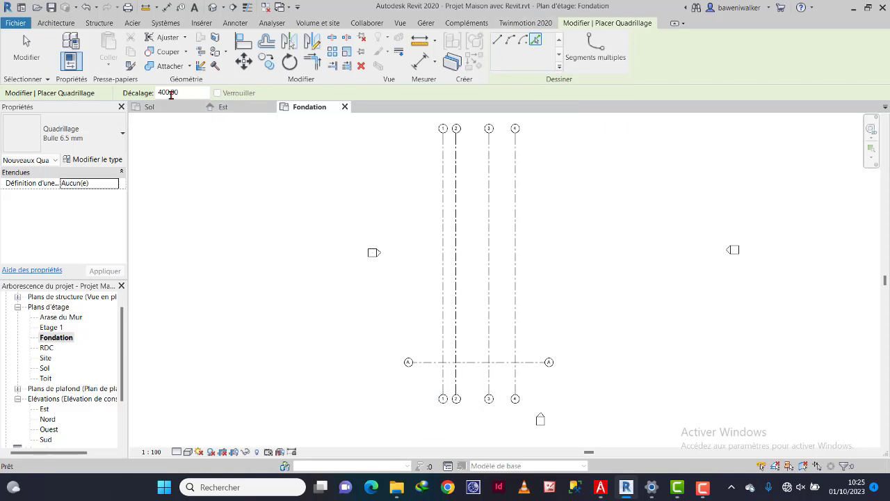
pyautogui.click(426, 363)
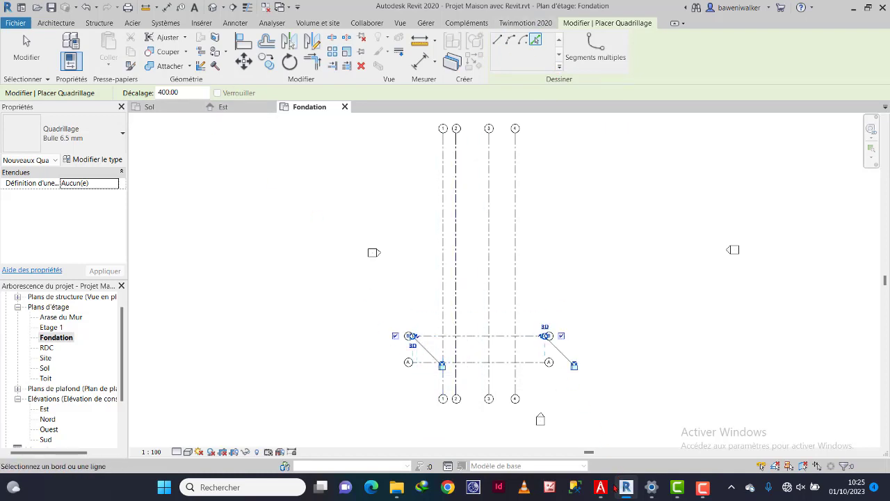
# Step: Consult the PDF plan and place another horizontal grid line at a 150 offset above grid B
pyautogui.click(626, 488)
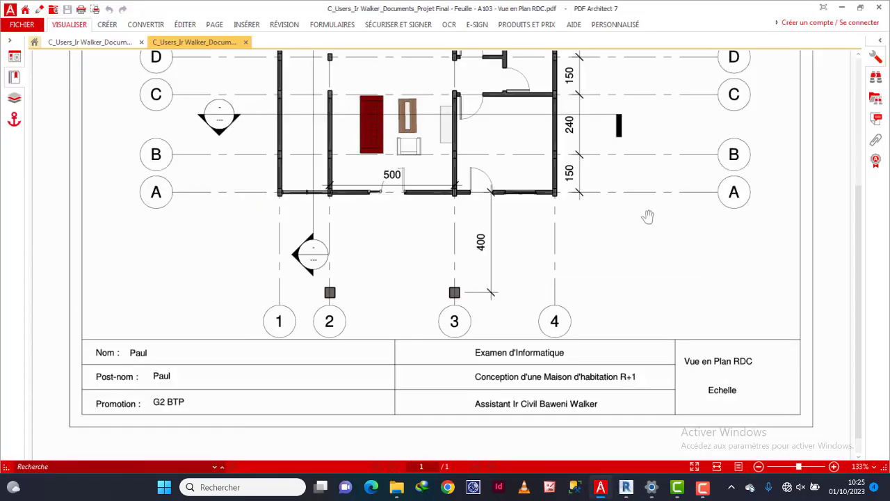
pyautogui.click(627, 488)
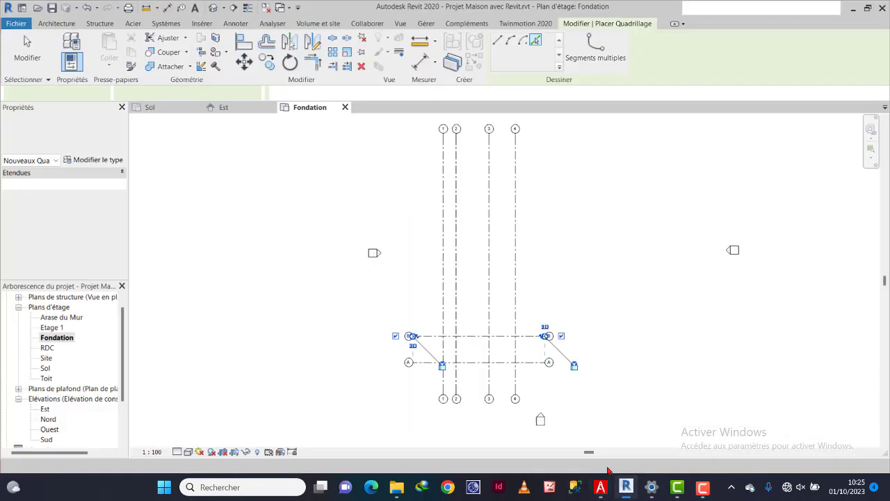
pyautogui.doubleClick(156, 92)
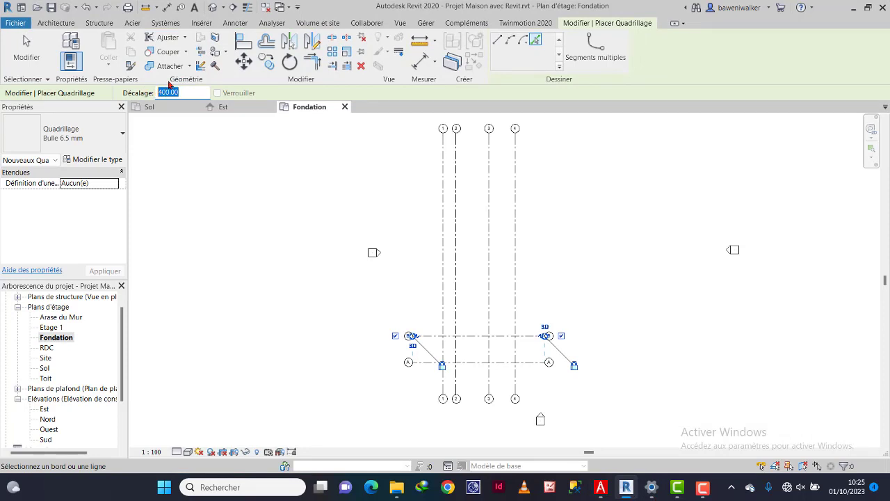
pyautogui.write('15')
pyautogui.click(473, 338)
# Step: Check the next spacing in the PDF plan and place a horizontal grid line at a 240 offset above grid C
pyautogui.click(601, 487)
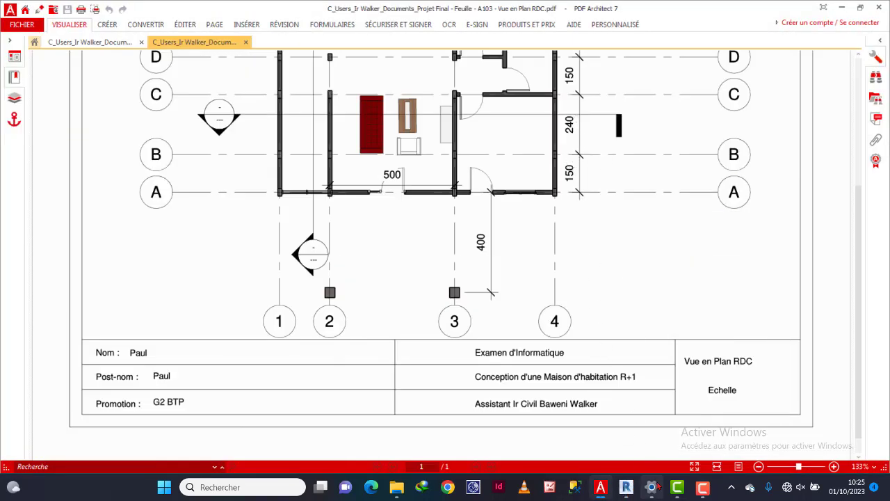
pyautogui.click(626, 487)
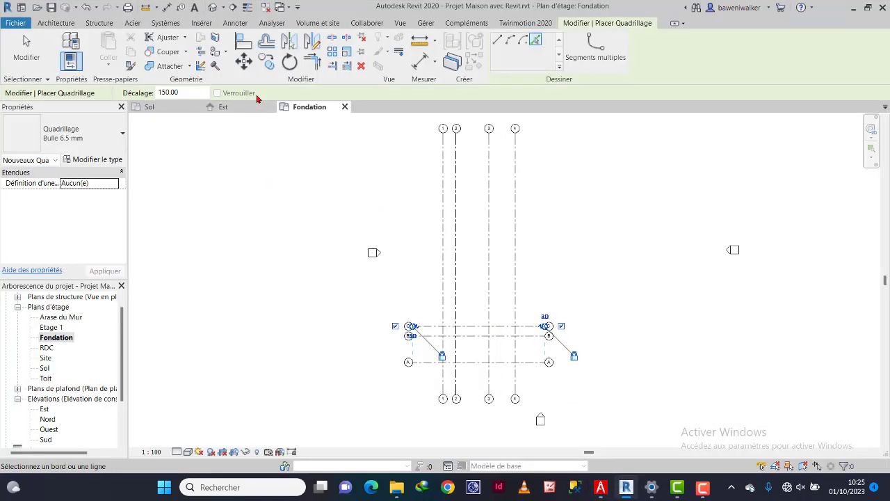
pyautogui.click(194, 95)
pyautogui.write('24')
pyautogui.click(472, 325)
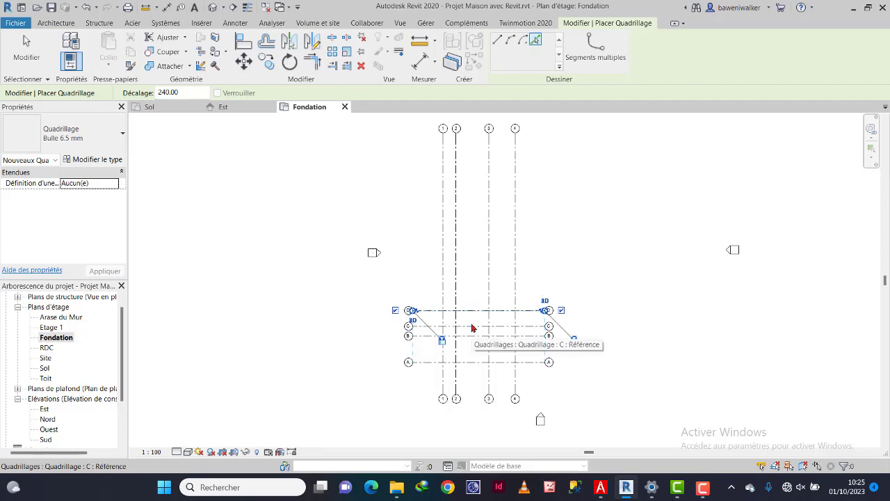
# Step: Consult the upper part of the PDF plan and place a horizontal grid line at a 150 offset above grid D
pyautogui.click(626, 488)
pyautogui.scroll(4, 628, 242)
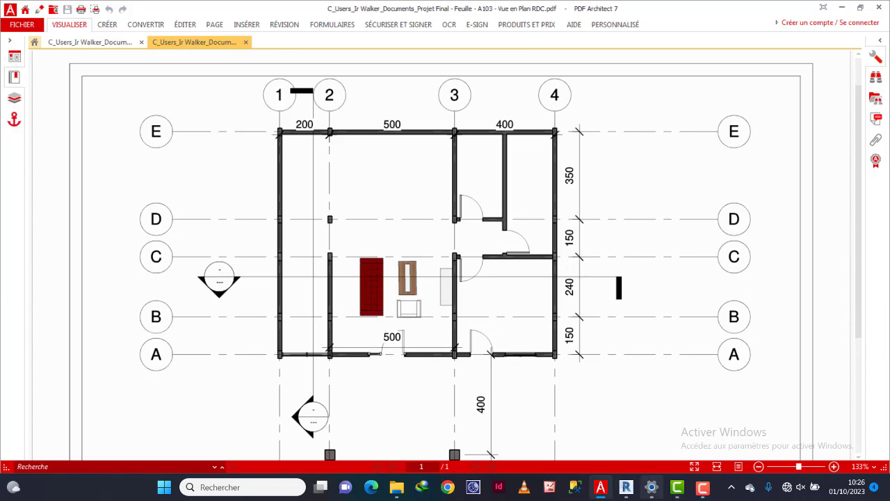
pyautogui.click(626, 487)
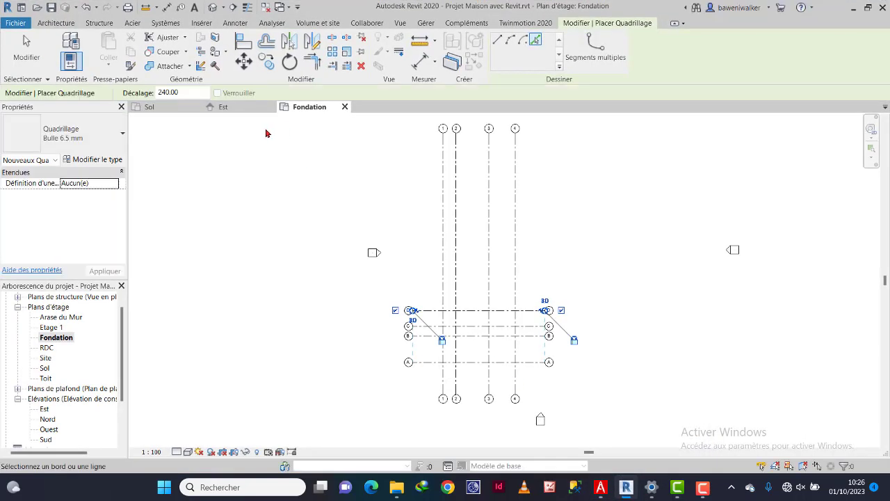
pyautogui.doubleClick(168, 91)
pyautogui.write('150')
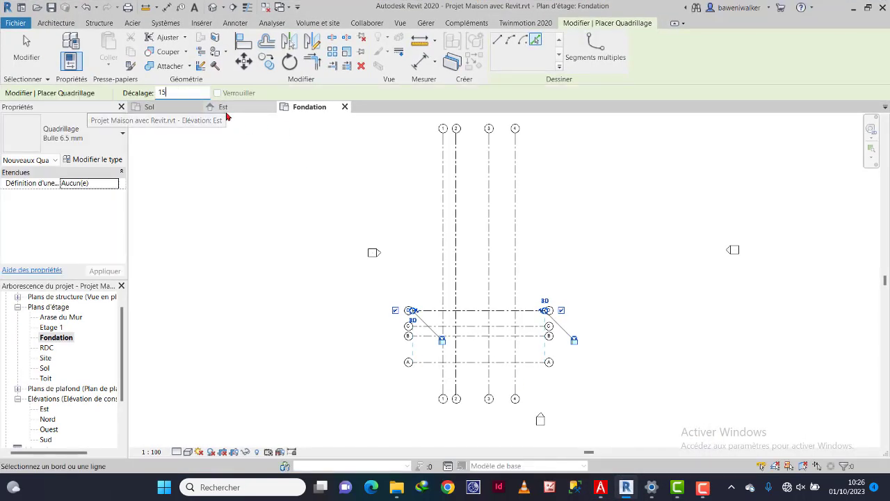
pyautogui.click(476, 310)
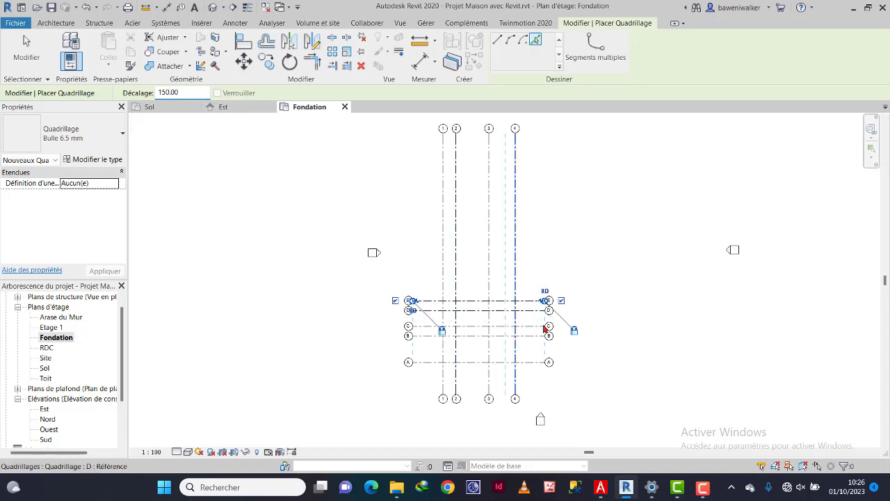
# Step: Place the last horizontal grid line at a 350 offset above grid E, check it against the PDF plan and end the Grid command
pyautogui.click(627, 488)
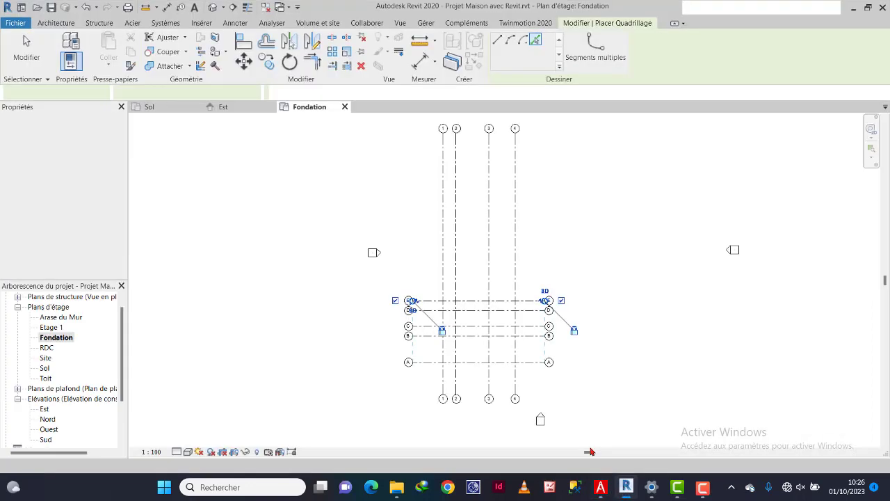
pyautogui.click(626, 487)
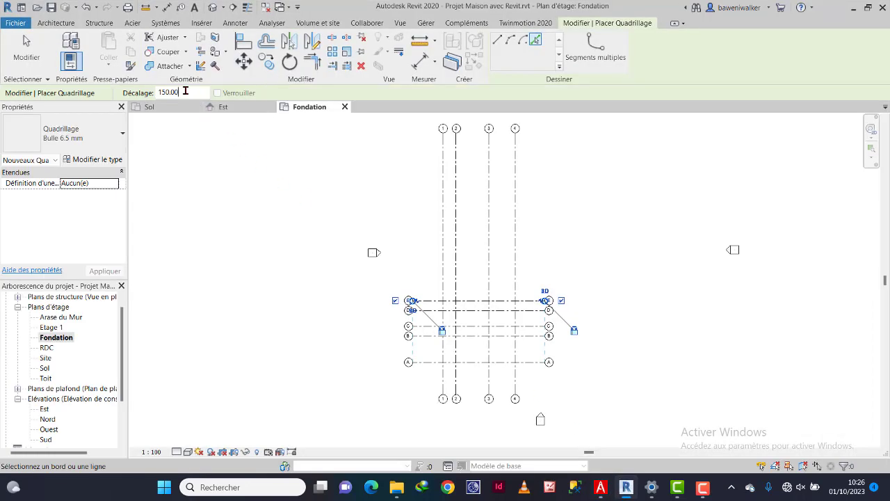
pyautogui.doubleClick(185, 92)
pyautogui.write('3')
pyautogui.click(475, 301)
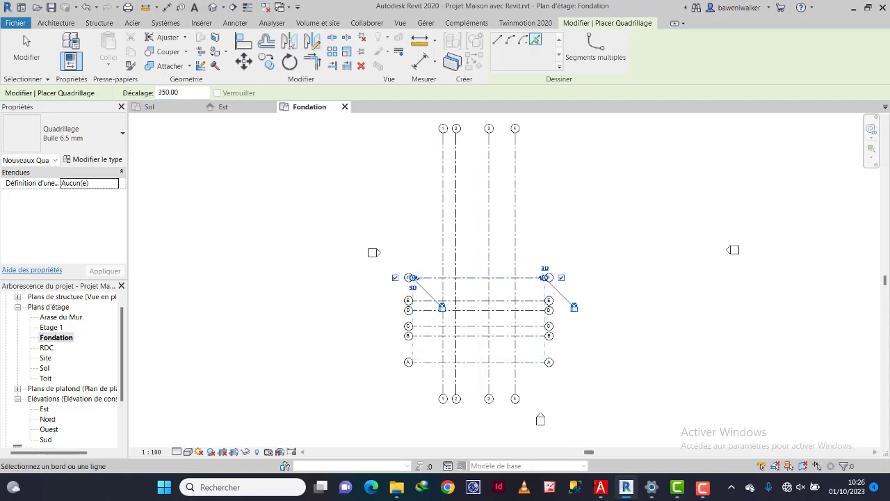
pyautogui.click(626, 487)
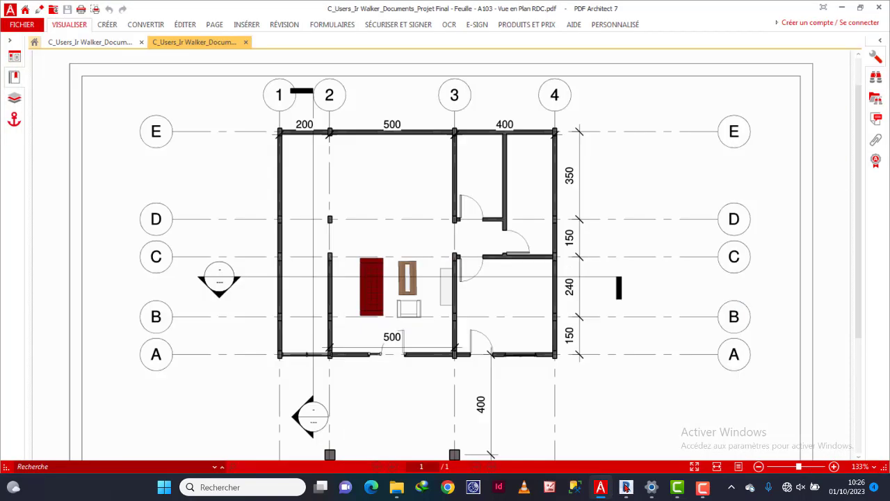
pyautogui.click(626, 488)
pyautogui.click(31, 61)
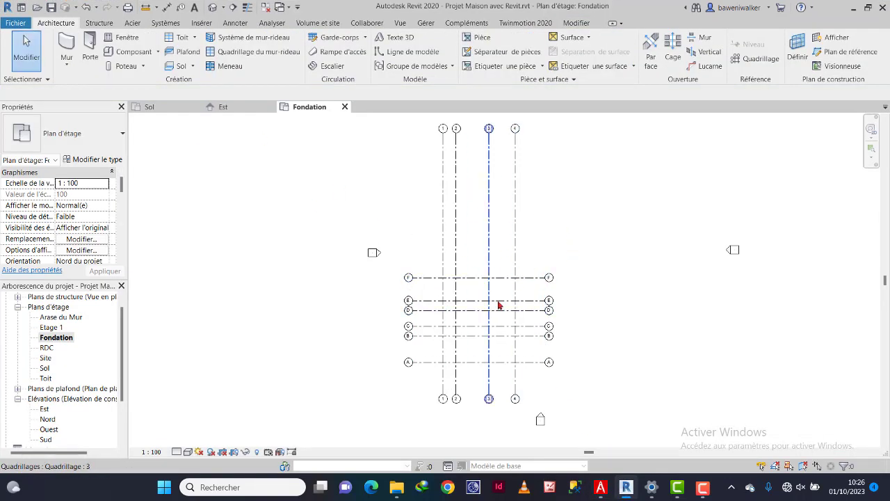
# Step: Shorten the aligned vertical grids 1–4 by lowering their upper ends to just above grid F, and deselect them
pyautogui.scroll(1, 492, 313)
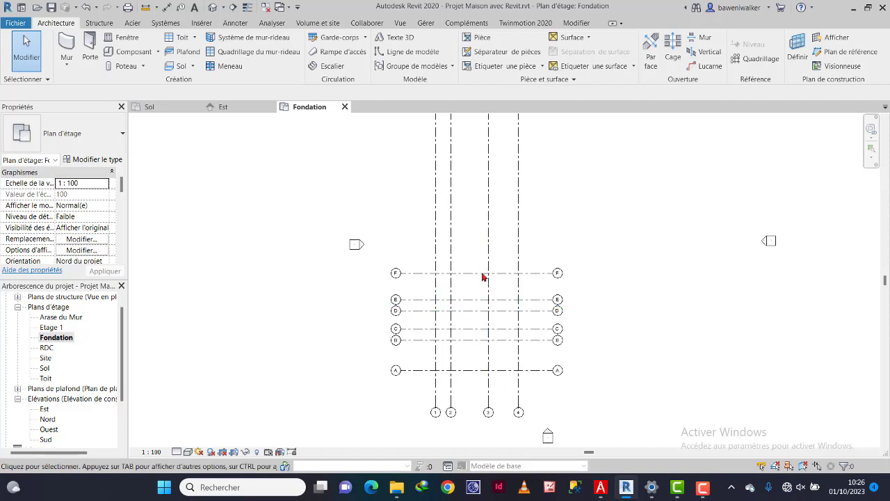
pyautogui.scroll(-2, 484, 275)
pyautogui.scroll(1, 505, 260)
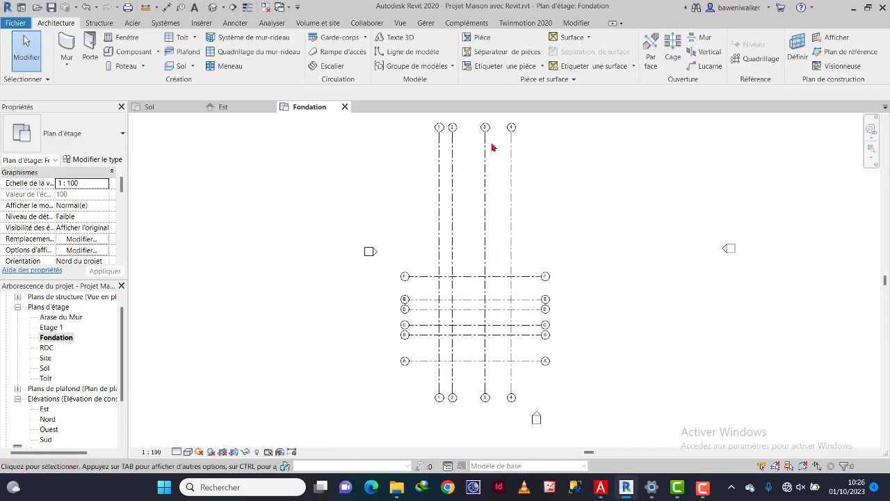
pyautogui.scroll(-2, 508, 209)
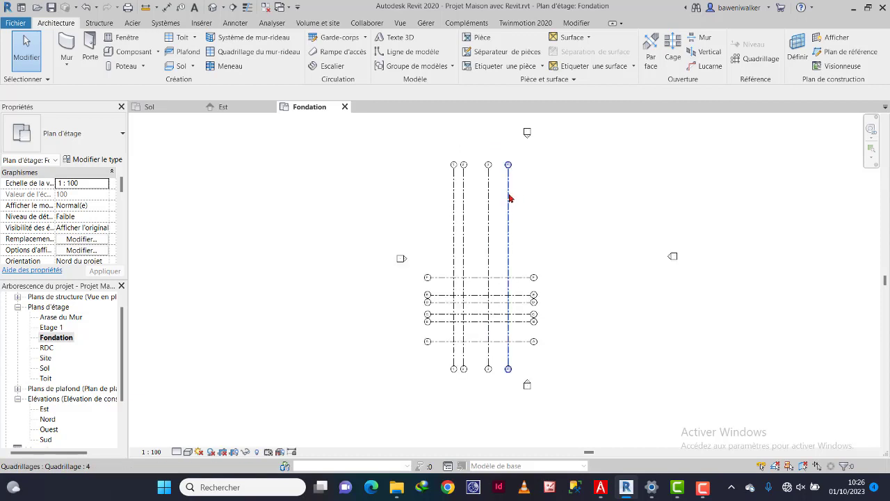
pyautogui.click(509, 198)
pyautogui.scroll(3, 511, 170)
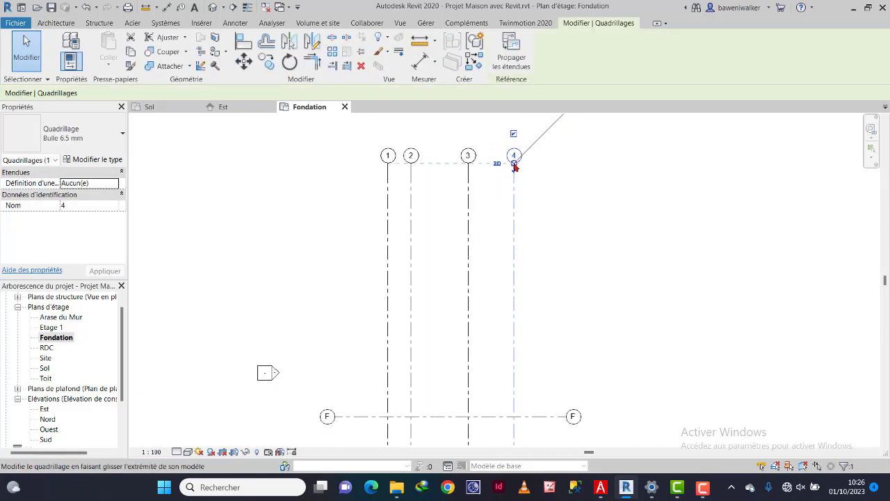
pyautogui.moveTo(515, 167); pyautogui.dragTo(512, 365)
pyautogui.click(513, 190)
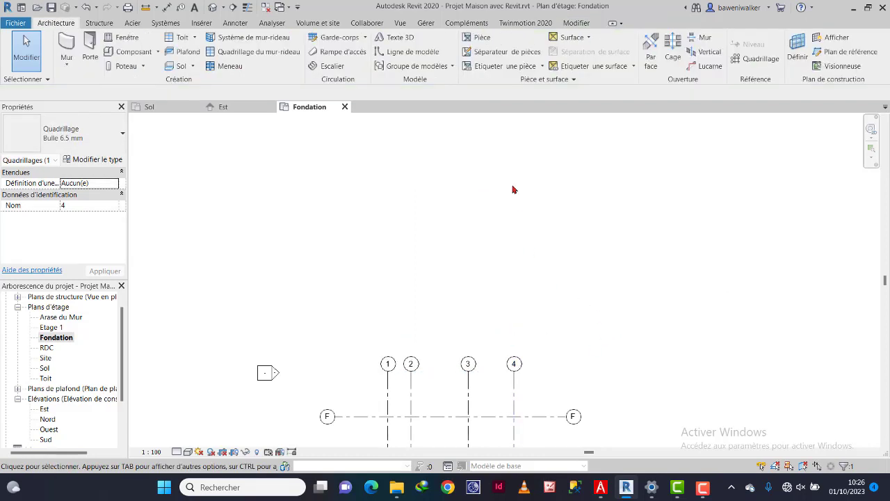
# Step: Select all the grid lines, move them together to the middle of the four elevation markers and deselect them
pyautogui.scroll(-3, 512, 208)
pyautogui.scroll(2, 487, 347)
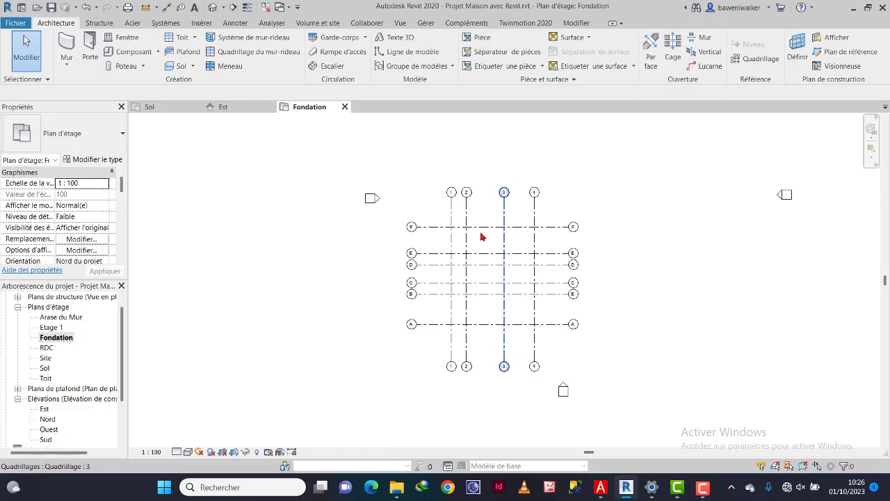
pyautogui.scroll(-2, 493, 240)
pyautogui.moveTo(497, 194); pyautogui.dragTo(456, 247, button='middle')
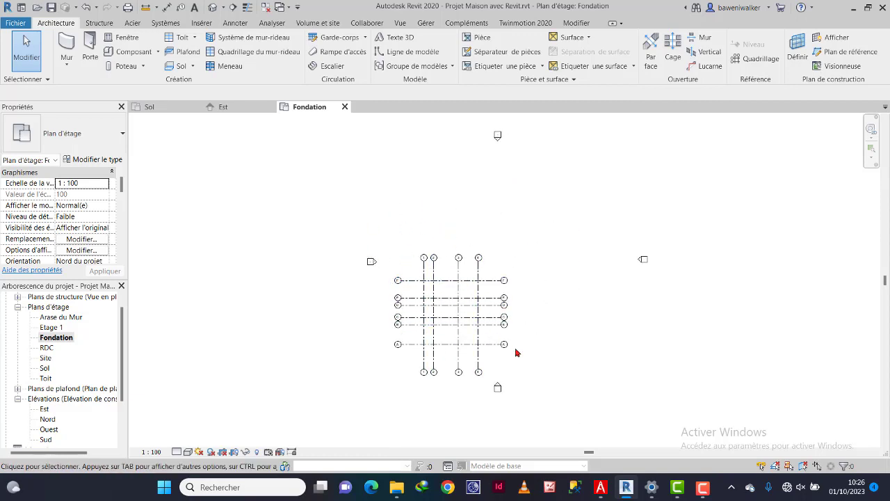
pyautogui.moveTo(525, 371); pyautogui.dragTo(394, 244)
pyautogui.moveTo(433, 292); pyautogui.dragTo(496, 252)
pyautogui.click(608, 327)
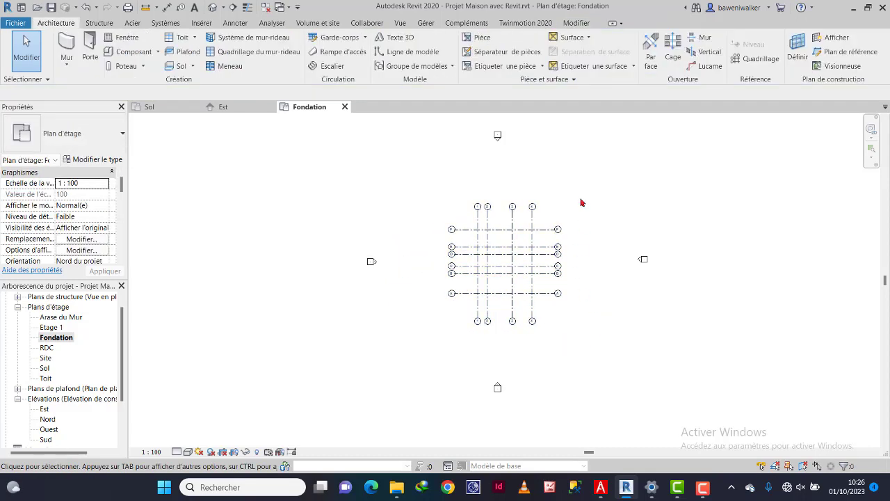
# Step: Examine the finished grid in the Fondation plan and open the Sol and RDC floor plans to check it there
pyautogui.scroll(3, 585, 183)
pyautogui.scroll(-1, 582, 245)
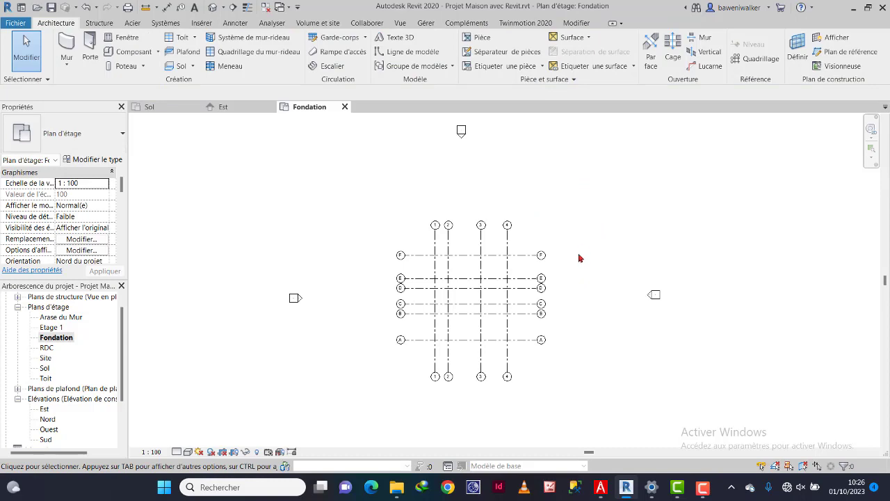
pyautogui.scroll(1, 570, 279)
pyautogui.scroll(2, 535, 300)
pyautogui.moveTo(526, 303); pyautogui.dragTo(572, 268, button='middle')
pyautogui.moveTo(620, 252); pyautogui.dragTo(622, 258, button='middle')
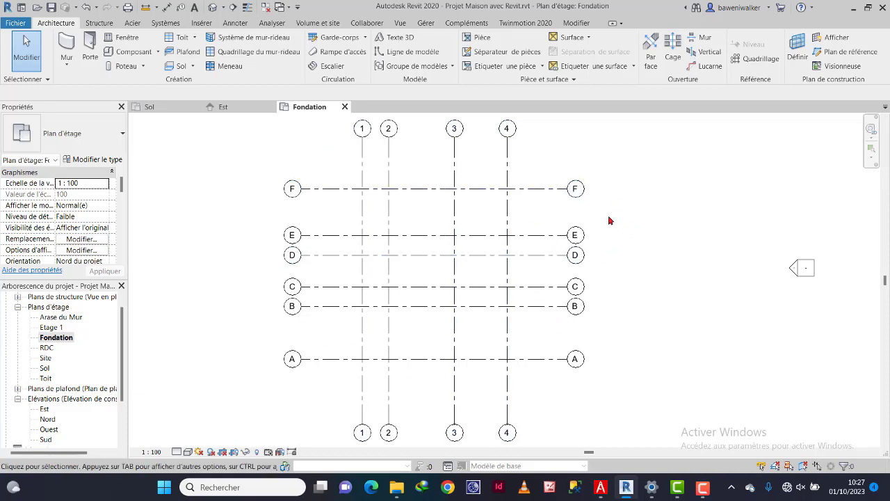
pyautogui.doubleClick(47, 368)
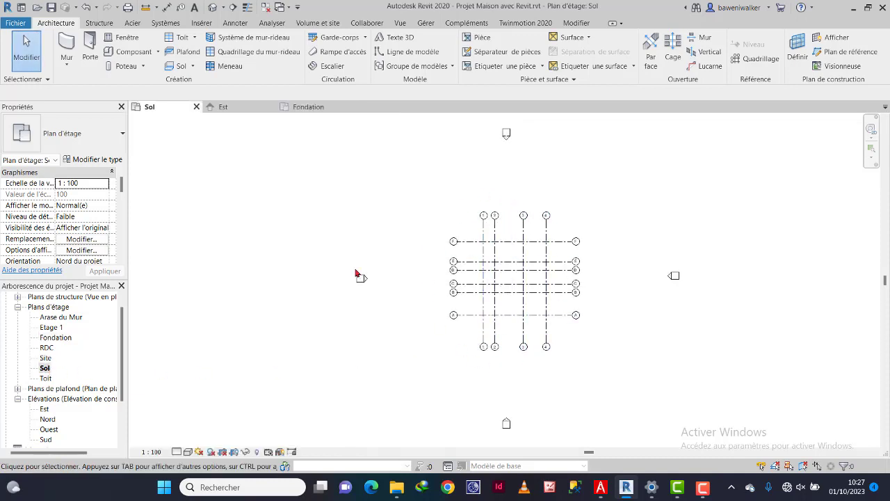
pyautogui.doubleClick(47, 349)
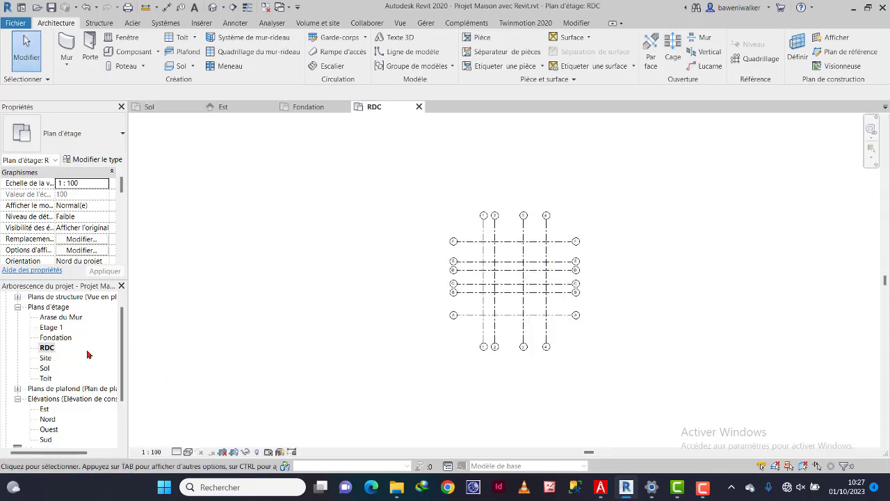
# Step: Open the Etage 1, Arase du Mur and Toit floor plans to check the grid on each level
pyautogui.doubleClick(50, 328)
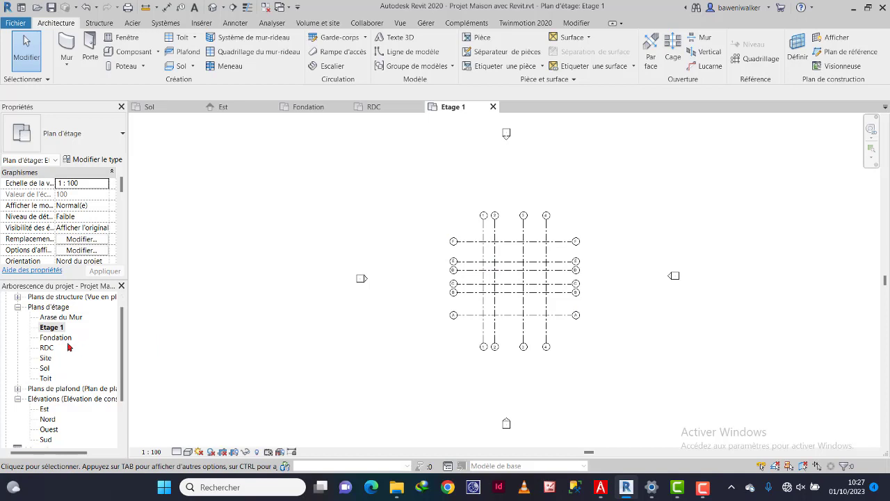
pyautogui.doubleClick(66, 319)
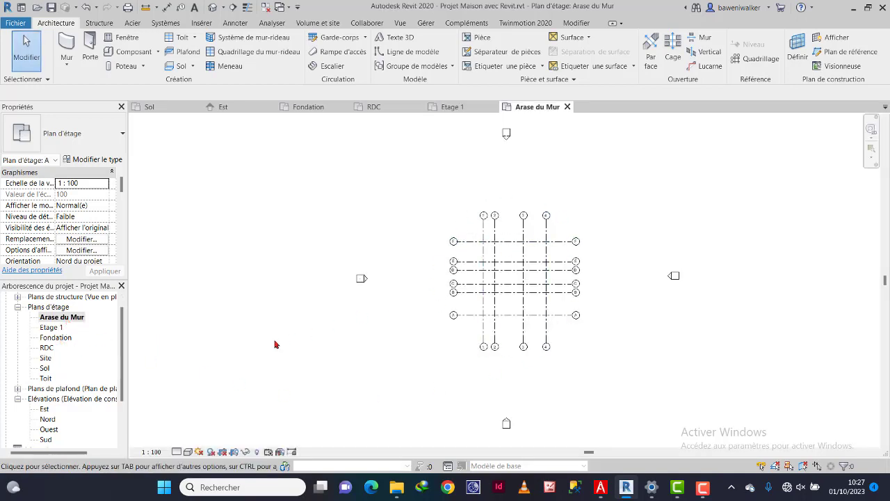
pyautogui.click(46, 379)
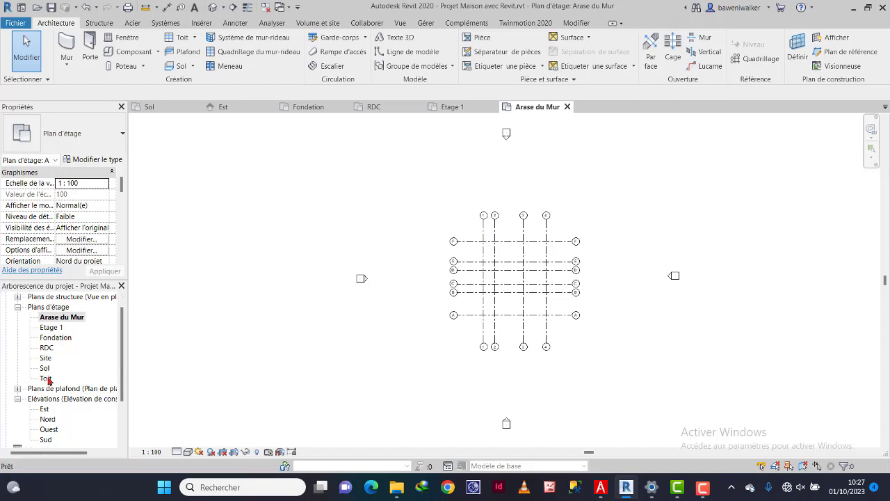
pyautogui.click(84, 365)
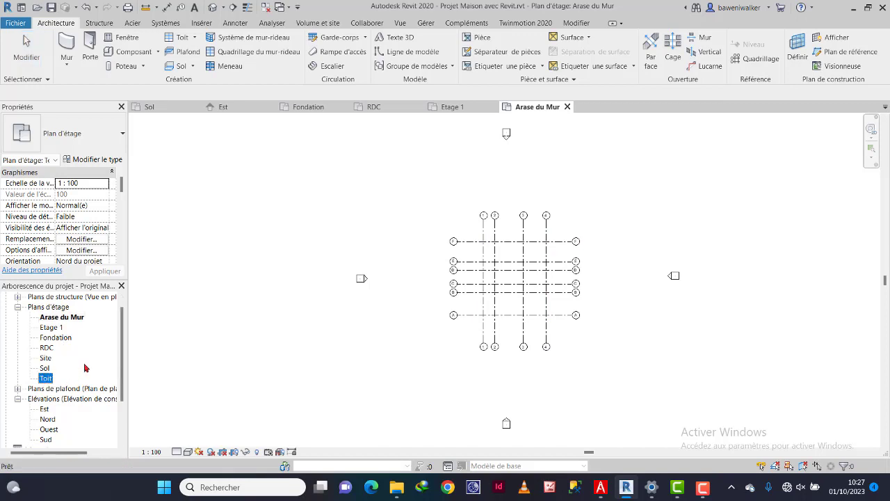
pyautogui.doubleClick(46, 379)
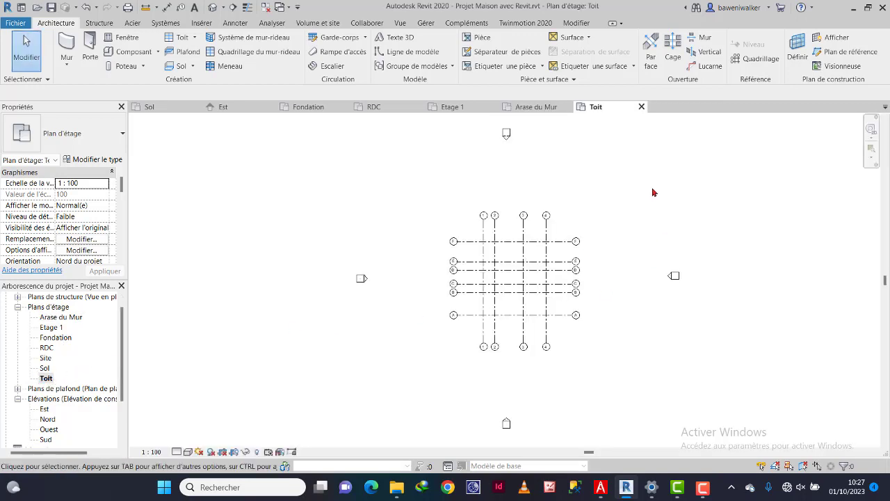
# Step: Return to the Fondation floor plan and frame the full grid in the view
pyautogui.click(61, 341)
pyautogui.click(61, 341)
pyautogui.click(273, 336)
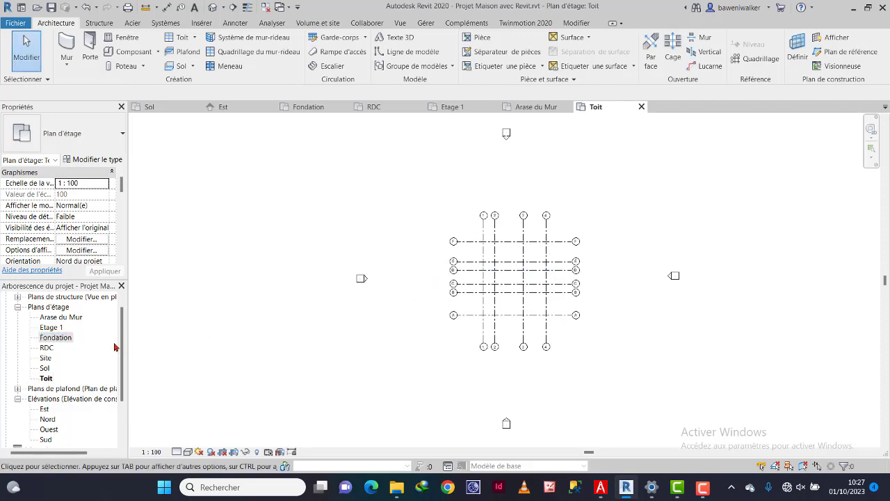
pyautogui.doubleClick(55, 338)
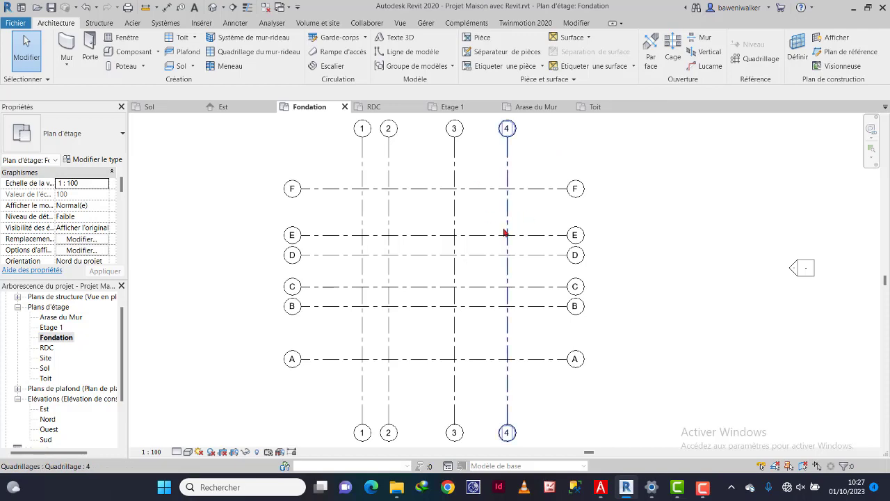
pyautogui.moveTo(512, 236); pyautogui.dragTo(564, 236, button='middle')
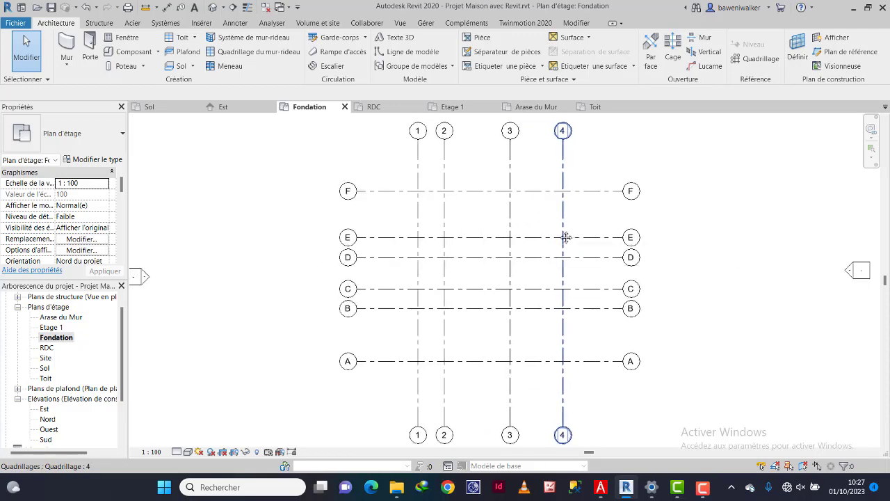
pyautogui.scroll(-2, 566, 237)
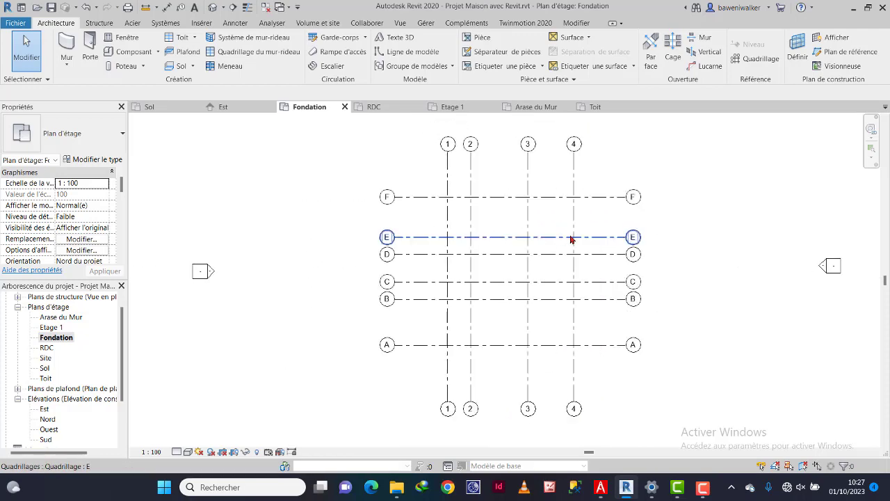
pyautogui.scroll(1, 572, 240)
pyautogui.moveTo(575, 251); pyautogui.dragTo(568, 254, button='middle')
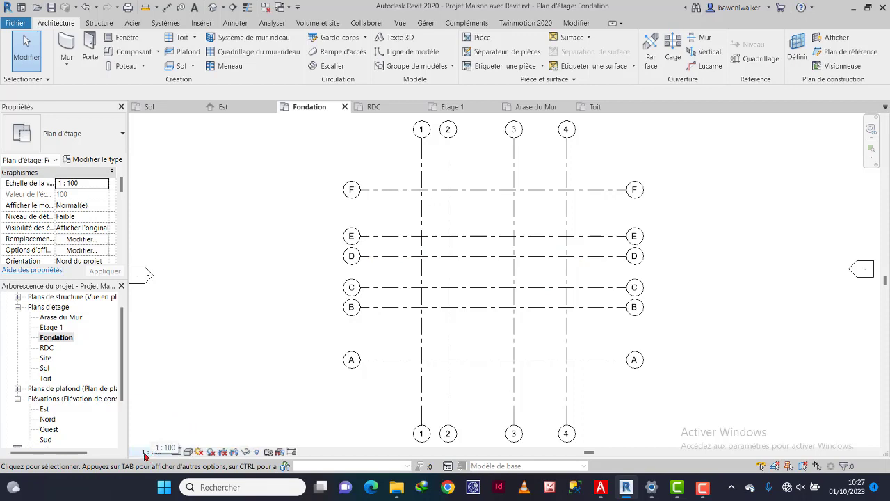
# Step: Set the Fondation plan's detail level to Elevé and its visual style to Réaliste
pyautogui.click(180, 453)
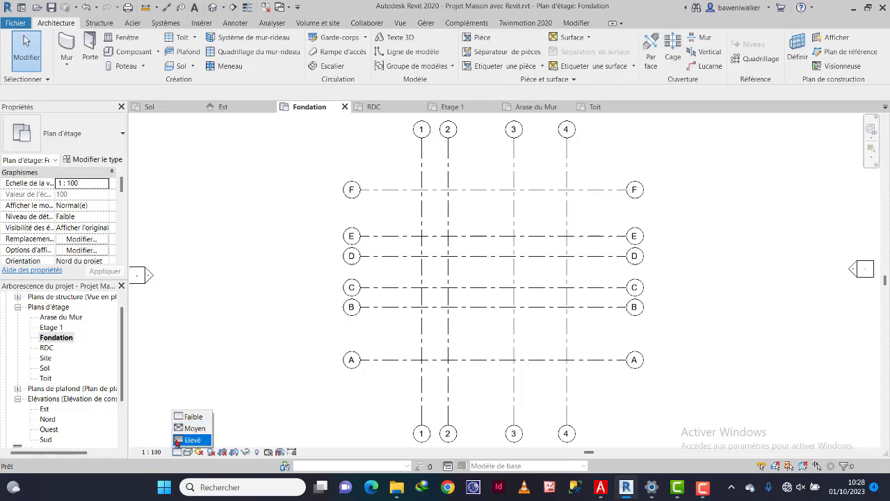
pyautogui.click(180, 440)
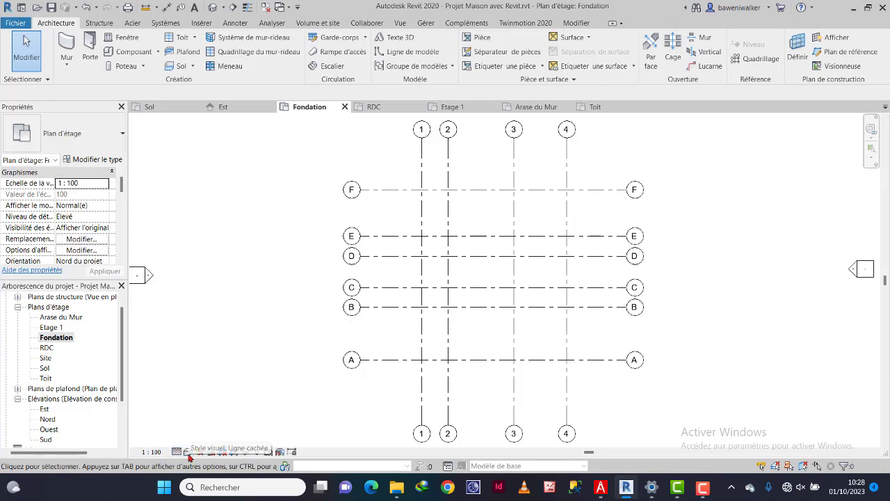
pyautogui.click(188, 452)
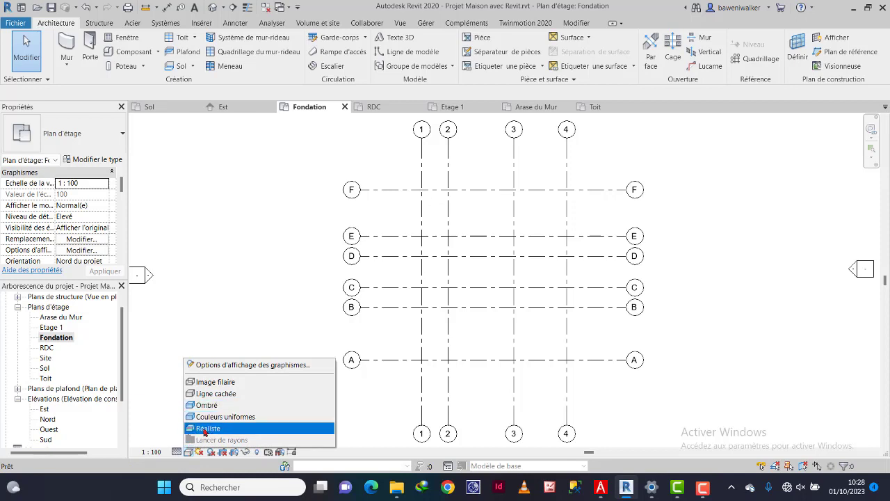
pyautogui.click(209, 429)
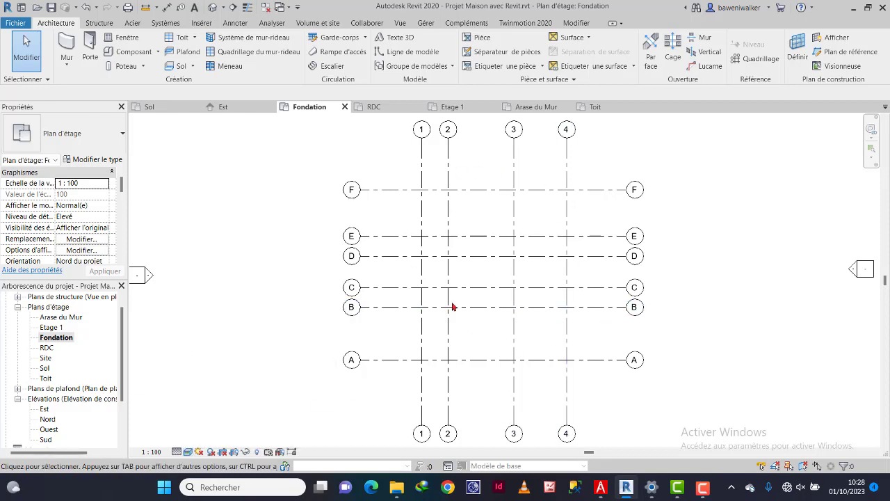
# Step: Try the Image filaire visual style on the Fondation plan and switch back to Réaliste
pyautogui.click(189, 451)
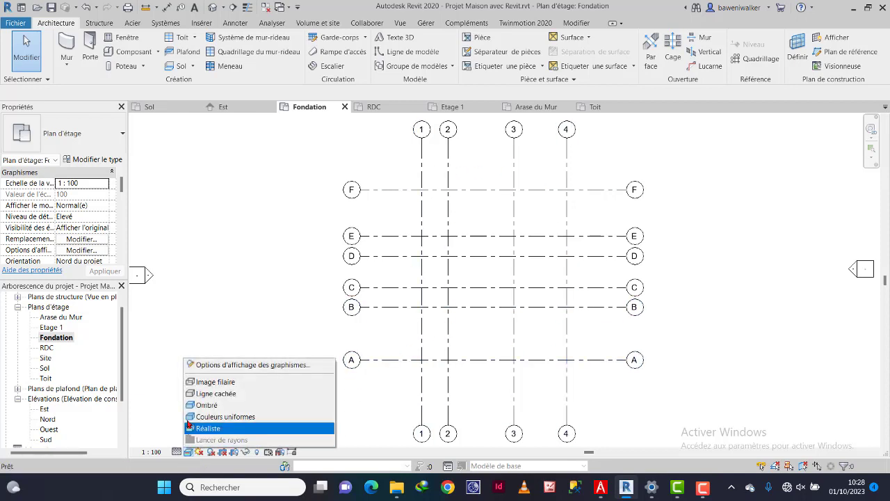
pyautogui.click(227, 384)
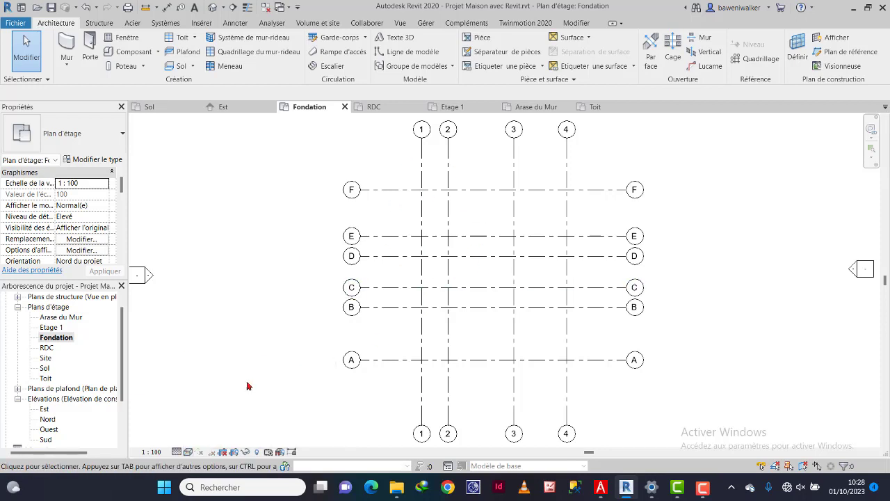
pyautogui.click(188, 451)
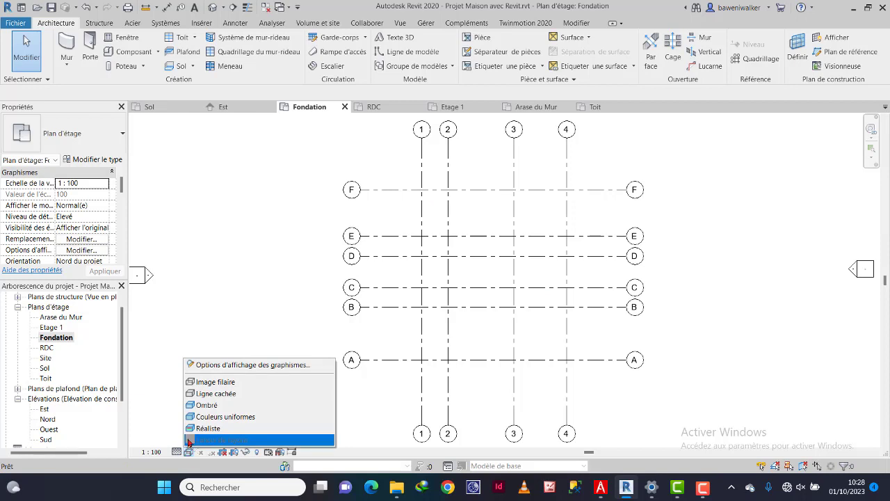
pyautogui.click(208, 427)
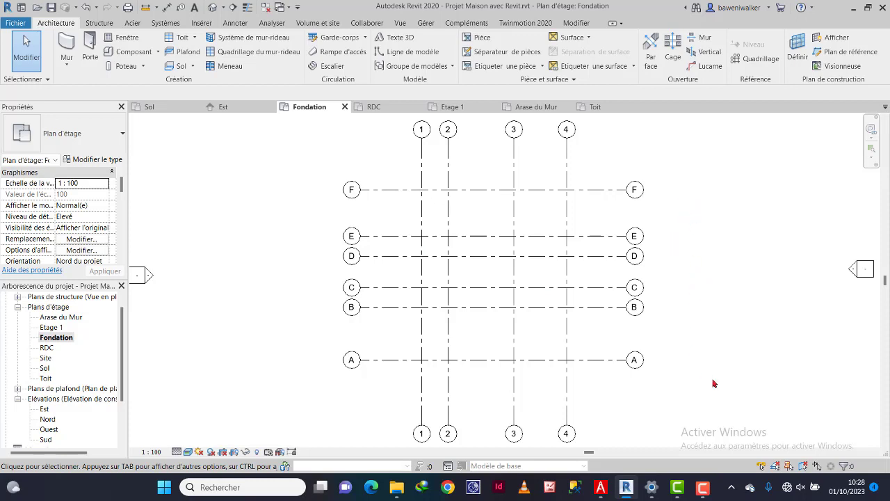
pyautogui.click(703, 486)
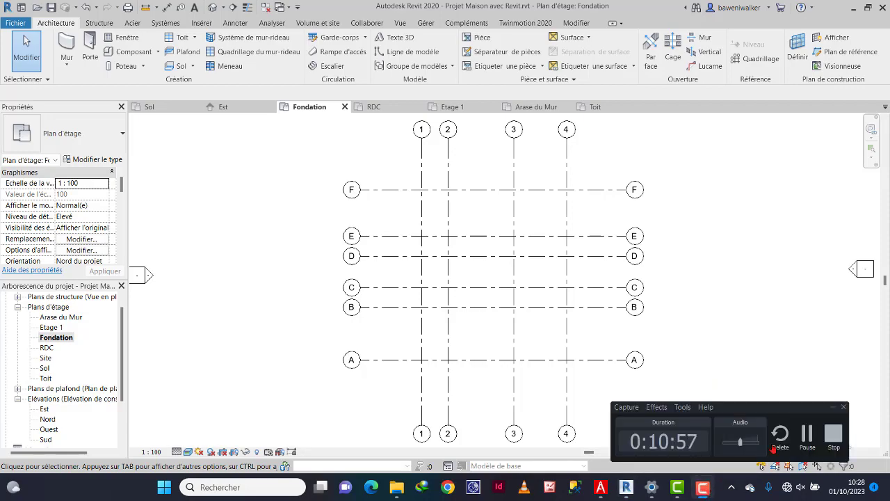